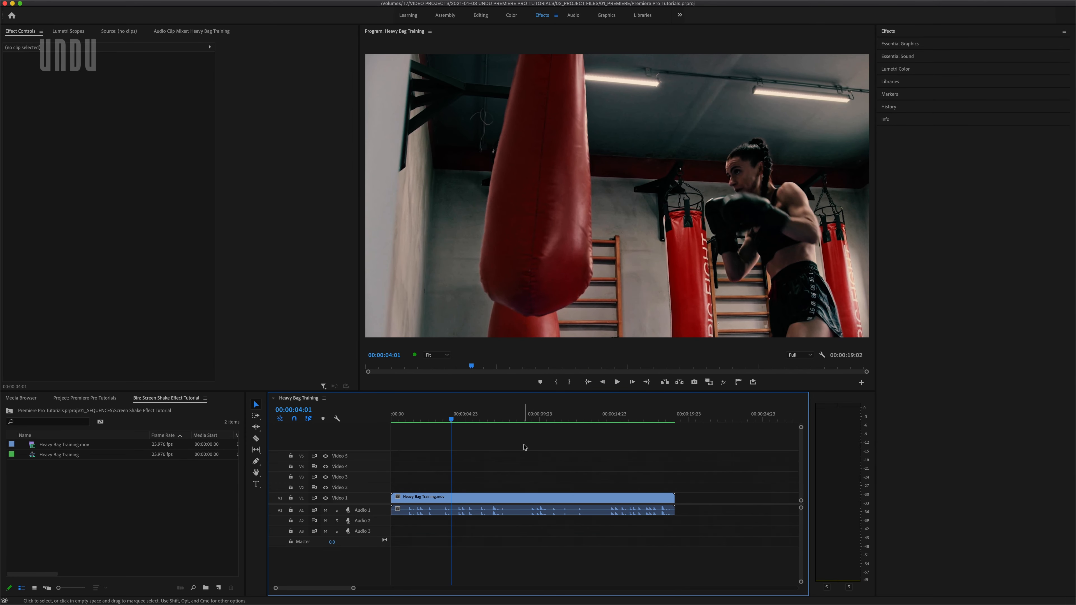
Step: Preview the Heavy Bag Training sequence and mute the Audio 1 track
{"action": "key", "text": "space"}
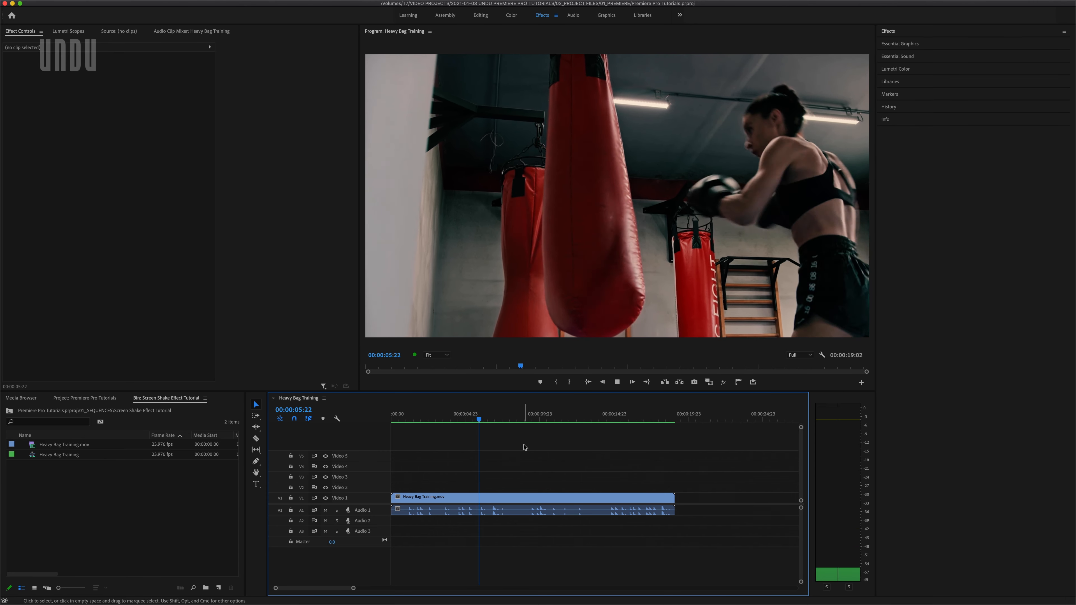
{"action": "key", "text": "space"}
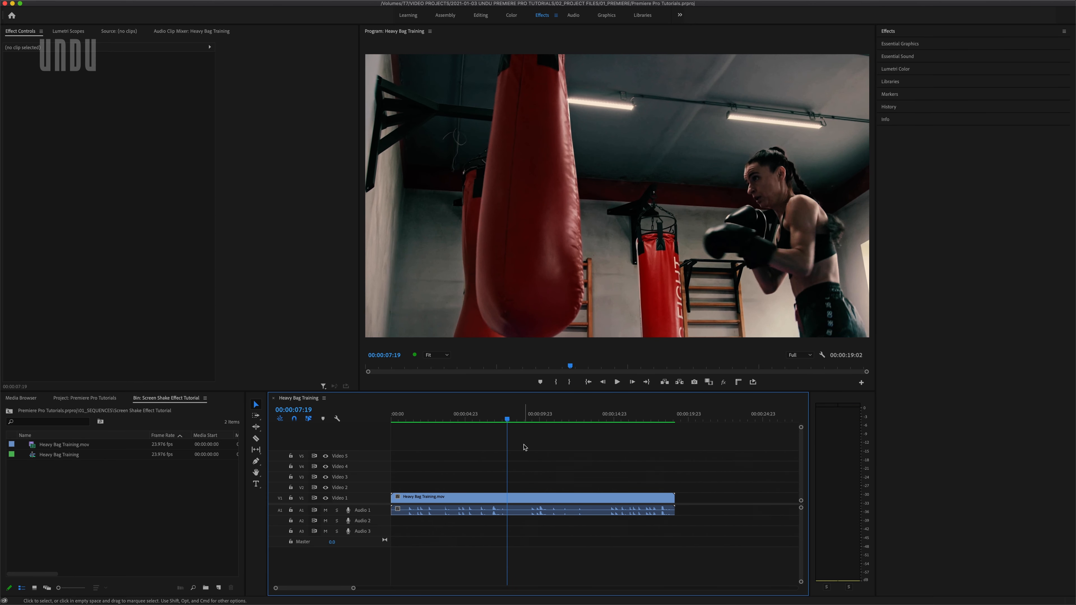
{"action": "left_click", "coordinate": [325, 510]}
Step: Add sequence markers at the impact frames 00:00:06:19, 00:00:10:00 and 00:00:18:04
{"action": "left_click_drag", "start_coordinate": [507, 421], "coordinate": [492, 421]}
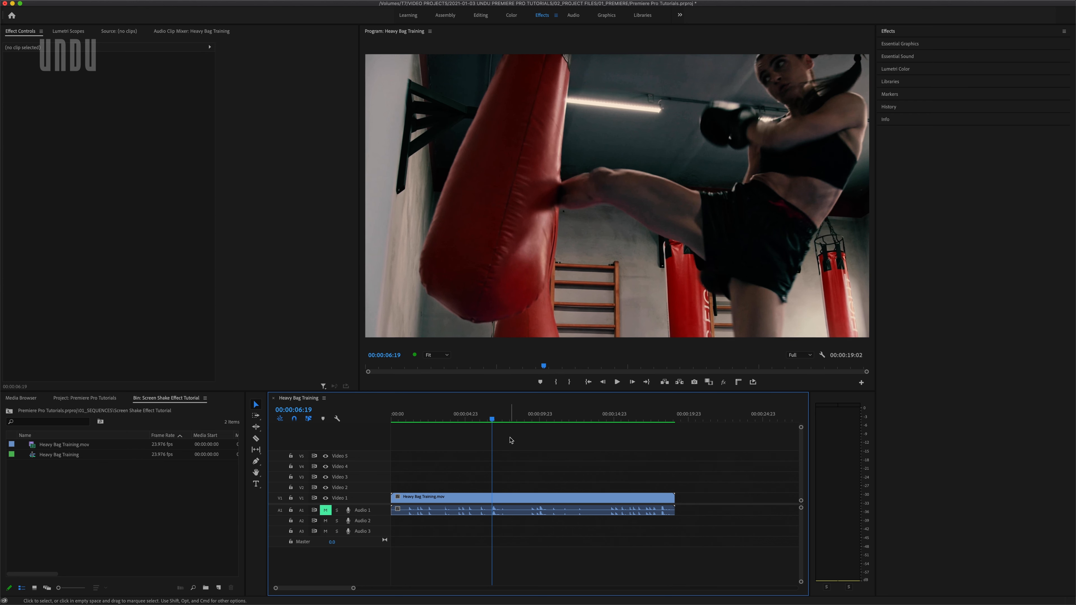
{"action": "key", "text": "m"}
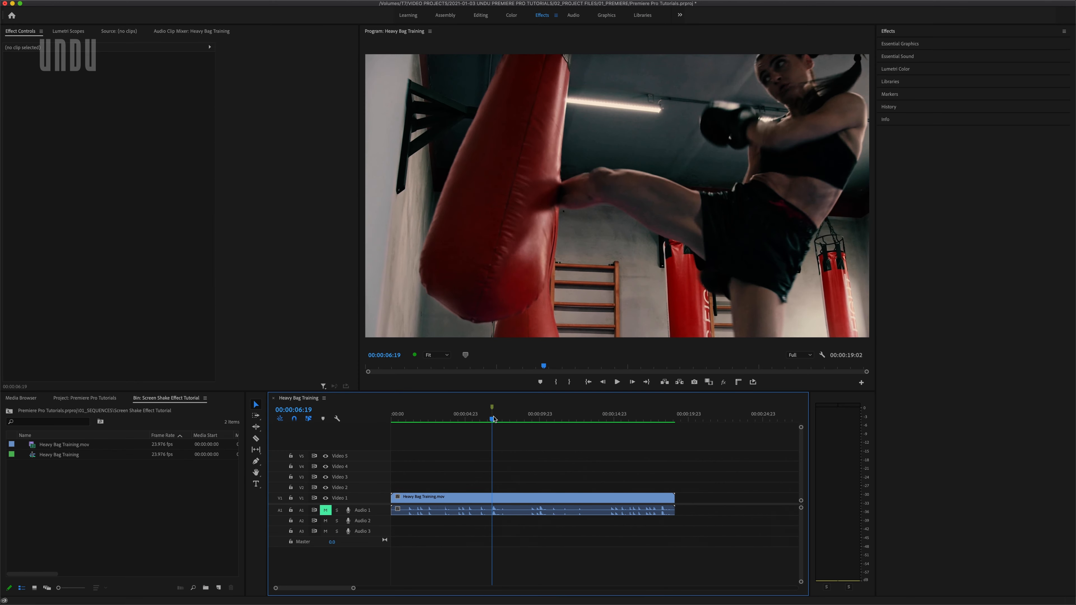
{"action": "left_click_drag", "start_coordinate": [492, 235], "coordinate": [559, 233]}
{"action": "left_click_drag", "start_coordinate": [527, 420], "coordinate": [541, 421]}
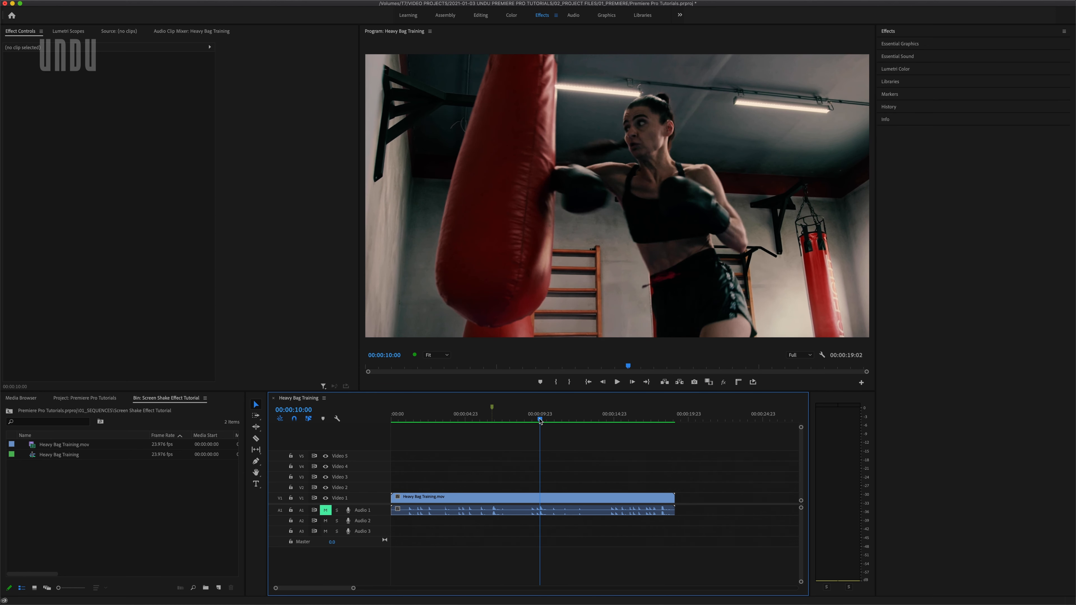
{"action": "key", "text": "m"}
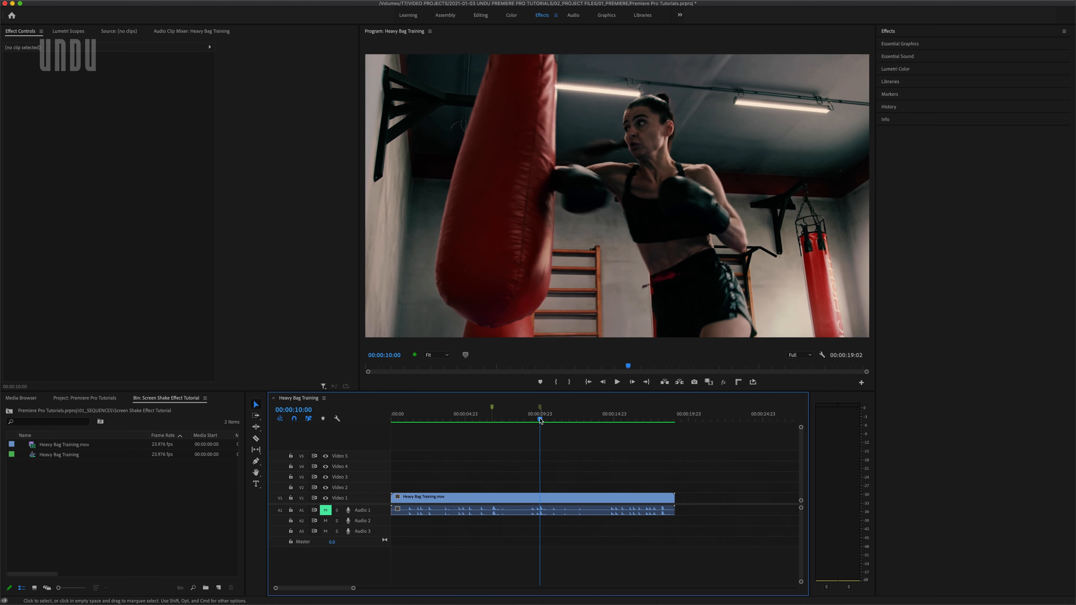
{"action": "left_click", "coordinate": [561, 419]}
{"action": "left_click_drag", "start_coordinate": [562, 420], "coordinate": [660, 426]}
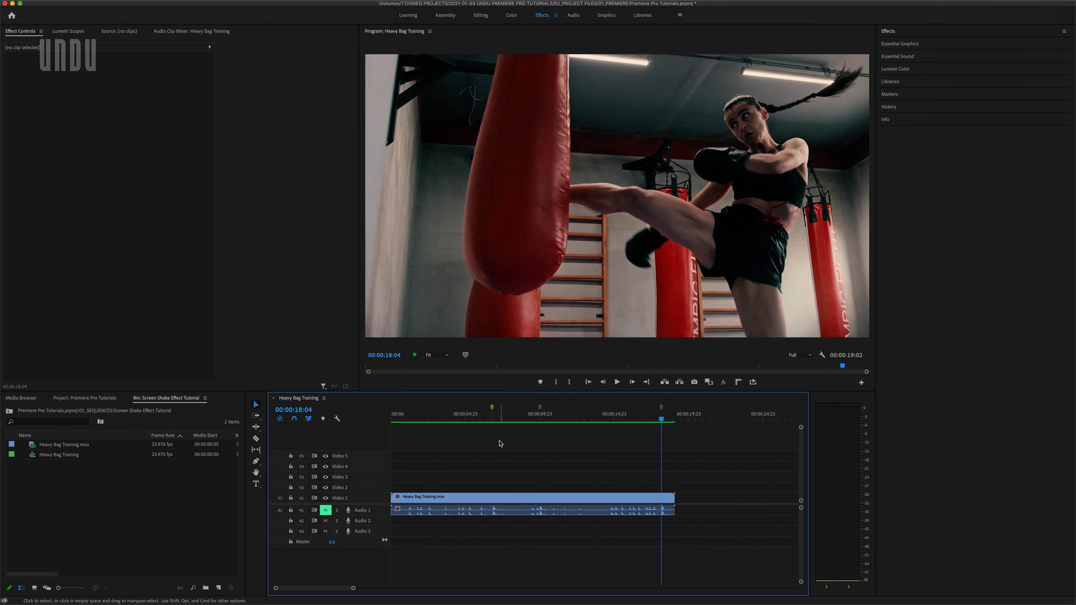
Step: Return the playhead to the first marker, duplicate the Heavy Bag Training.mov video clip onto Video 2 and select the copy
{"action": "left_click", "coordinate": [492, 416]}
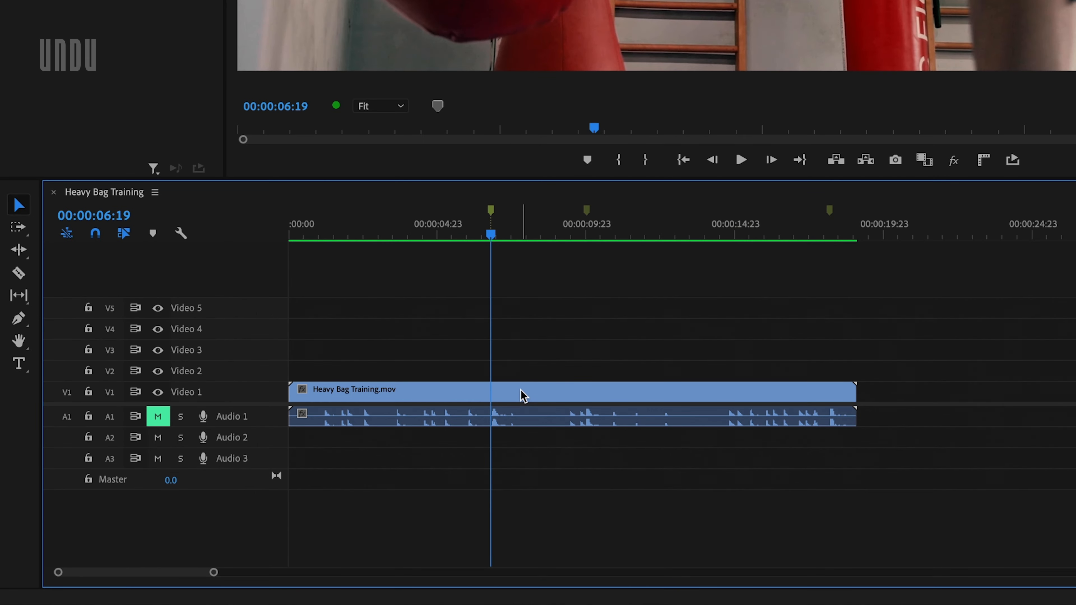
{"action": "left_click", "coordinate": [524, 395]}
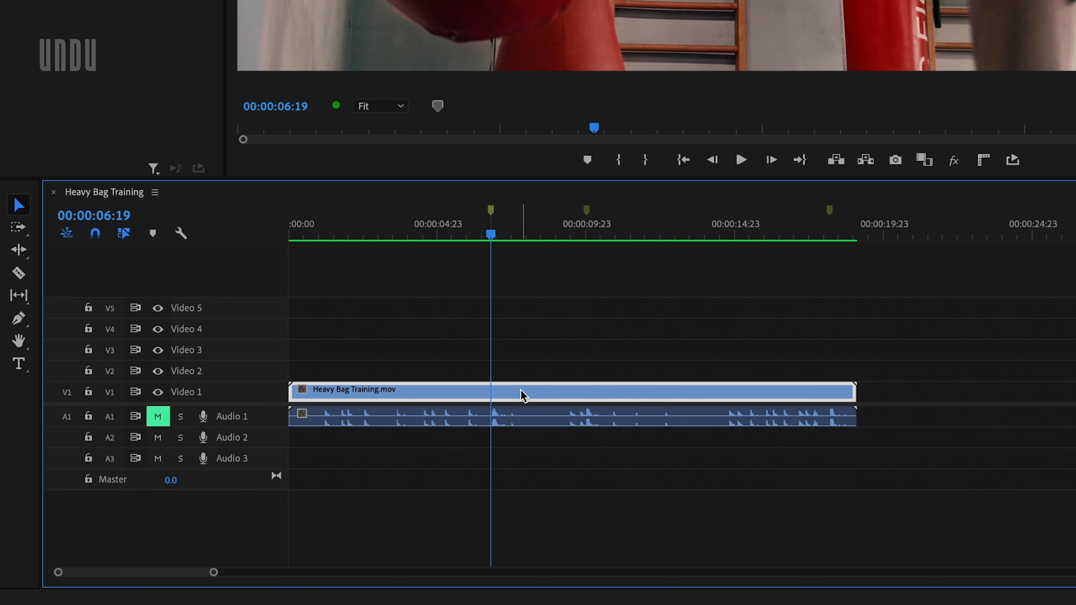
{"action": "left_click_drag", "start_coordinate": [524, 395], "coordinate": [524, 369]}
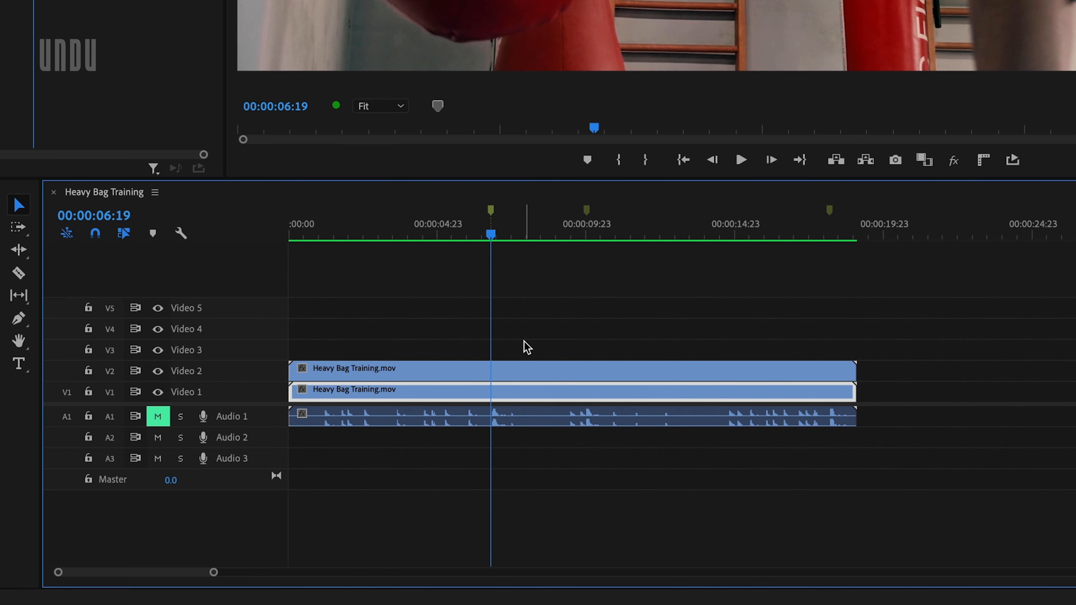
{"action": "left_click", "coordinate": [524, 370]}
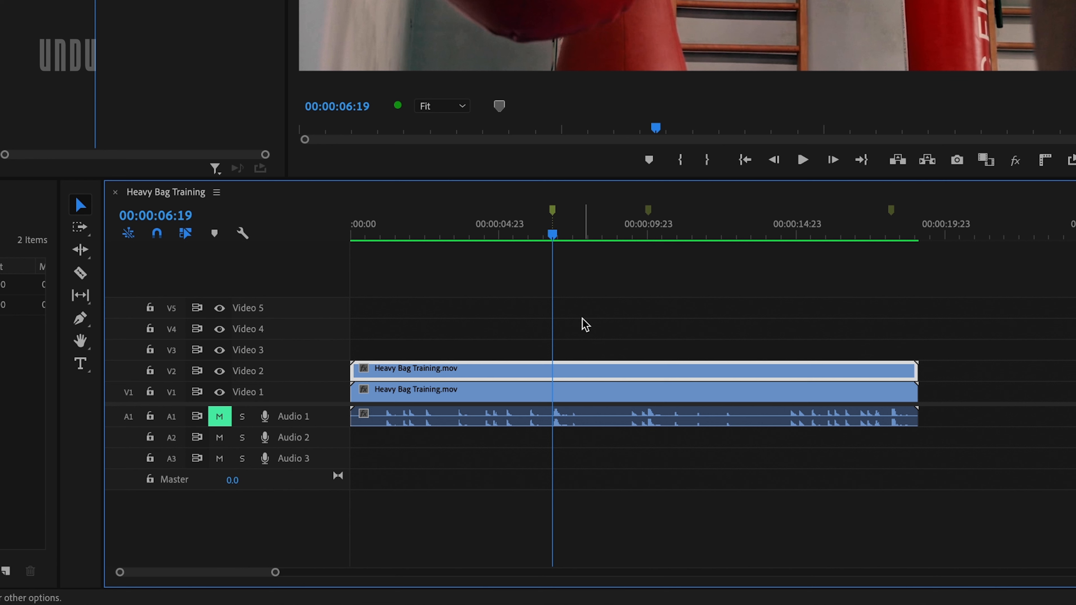
Step: Razor the Video 2 copy at all three markers, and again shortly after the first and second markers
{"action": "key", "text": "c"}
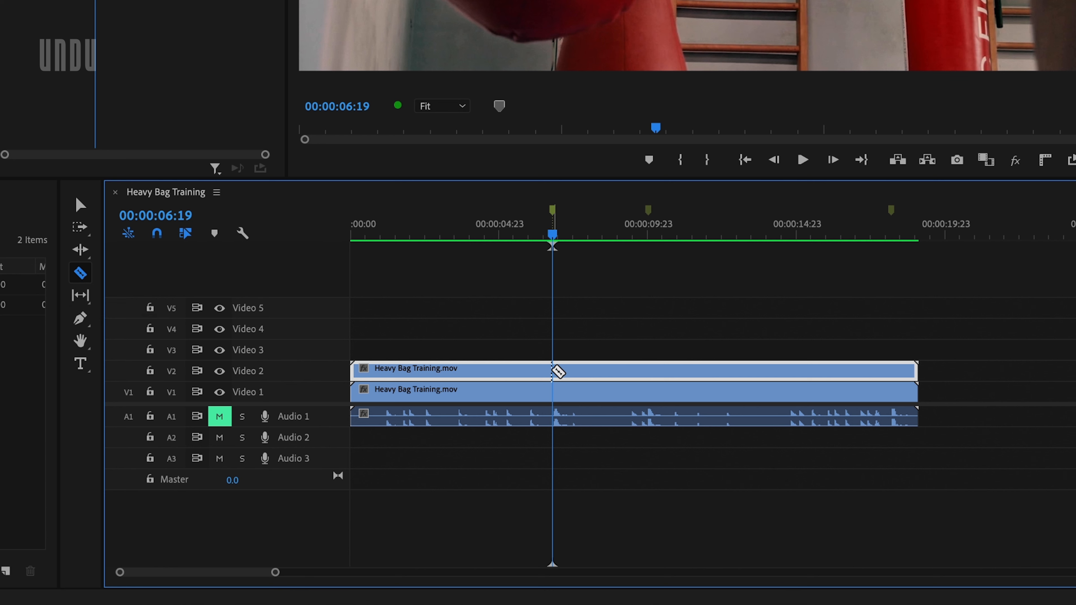
{"action": "left_click", "coordinate": [556, 371]}
{"action": "left_click_drag", "start_coordinate": [552, 233], "coordinate": [891, 233]}
{"action": "left_click", "coordinate": [649, 368]}
{"action": "left_click", "coordinate": [892, 372]}
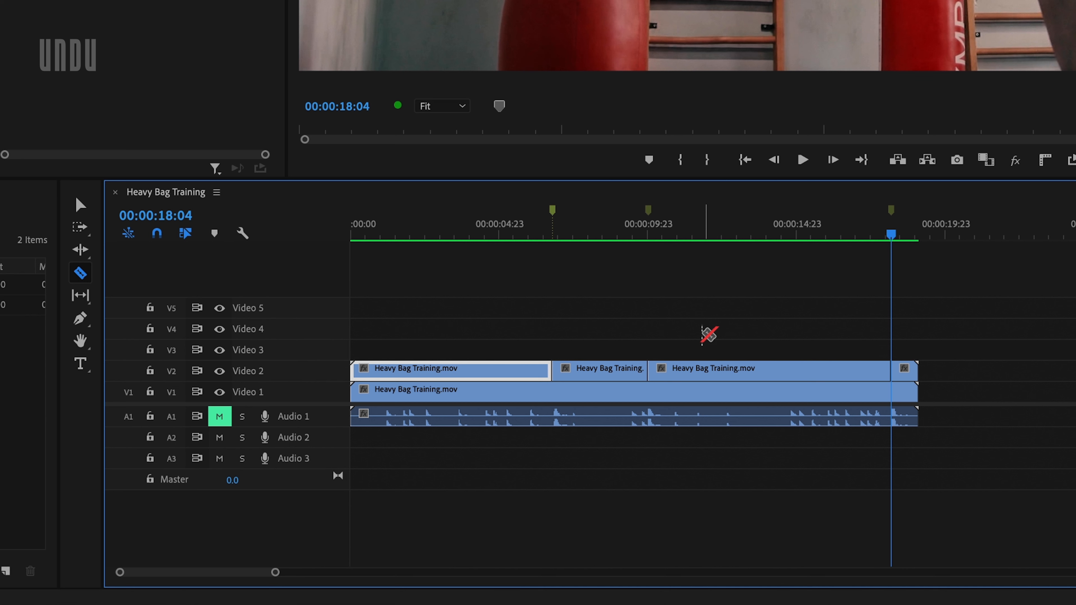
{"action": "left_click", "coordinate": [681, 369]}
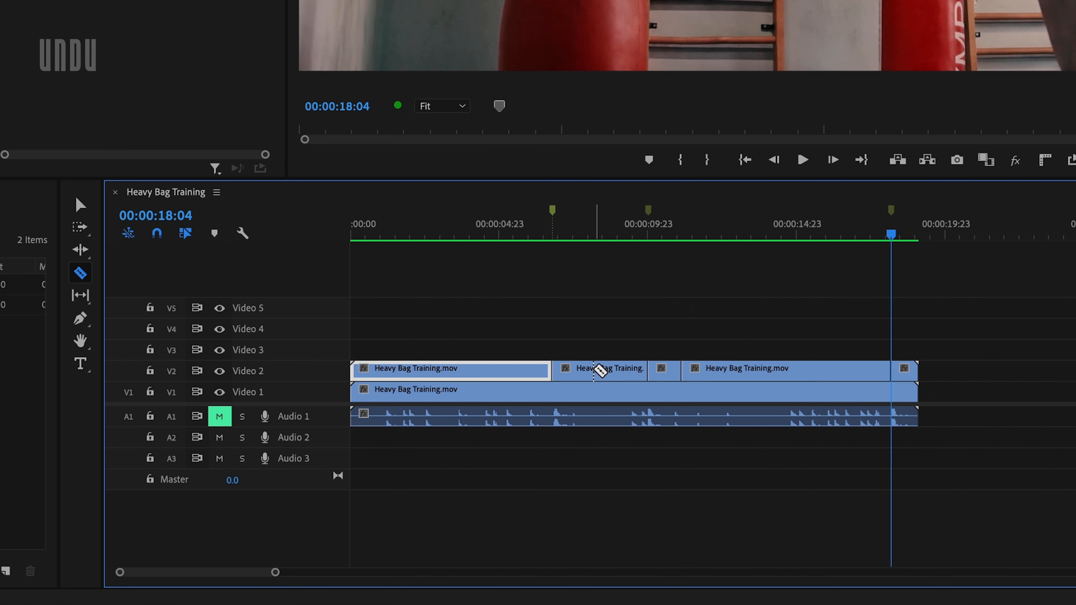
{"action": "left_click", "coordinate": [591, 369]}
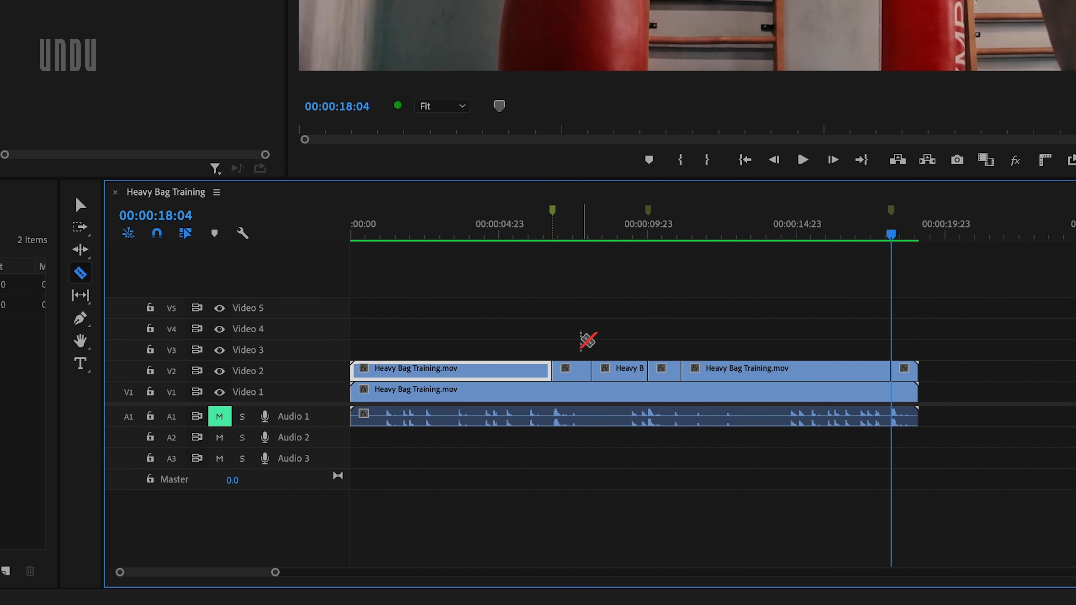
Step: Delete the three long Video 2 segments before each marker, keeping only the short pieces that start at the markers
{"action": "key", "text": "v"}
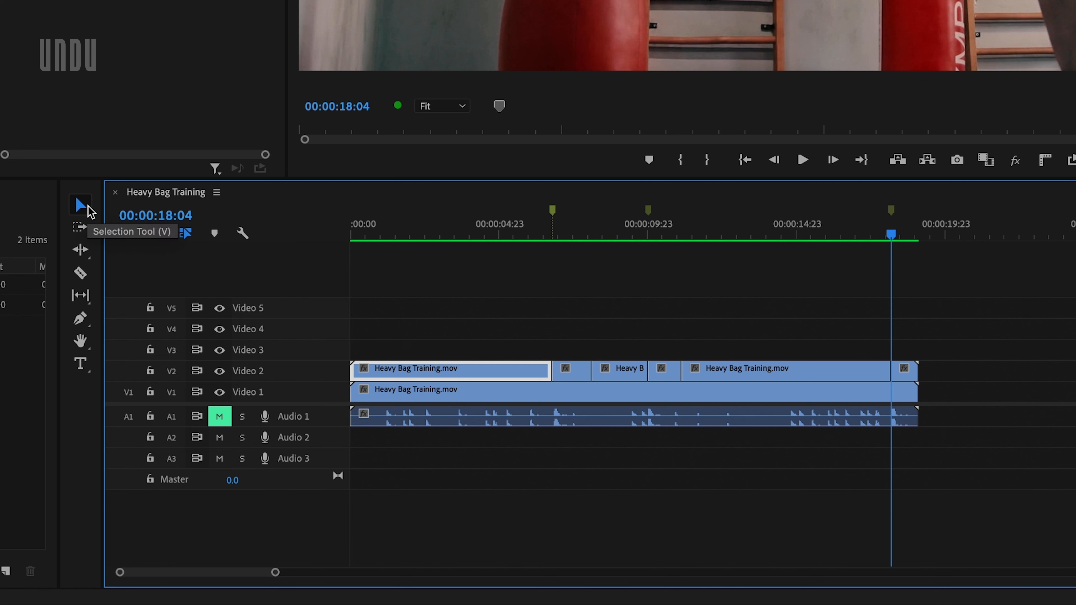
{"action": "left_click", "coordinate": [632, 379], "text": "shift"}
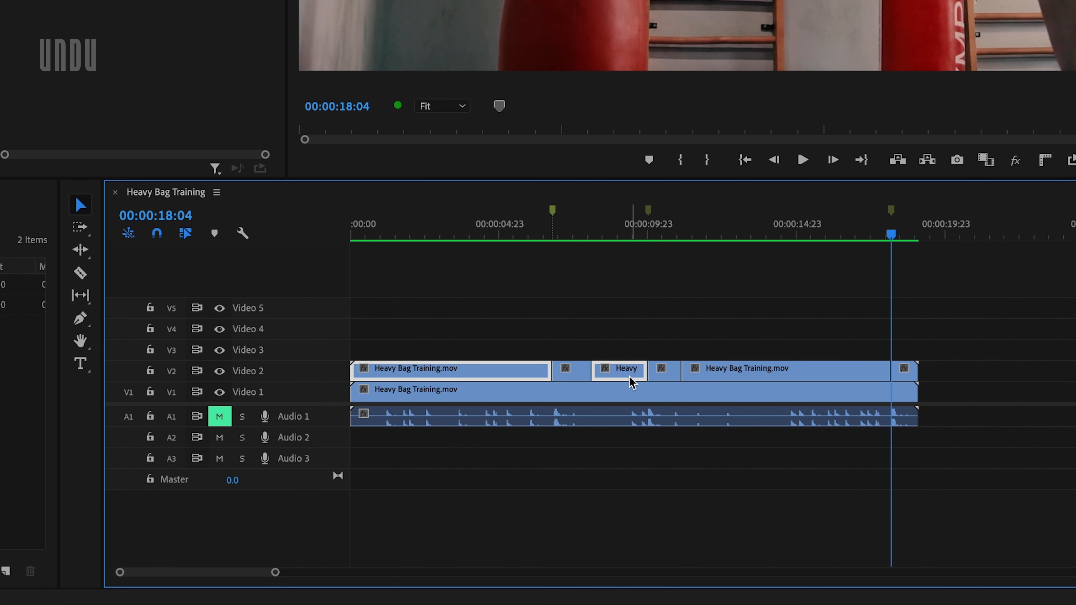
{"action": "left_click", "coordinate": [752, 377], "text": "shift"}
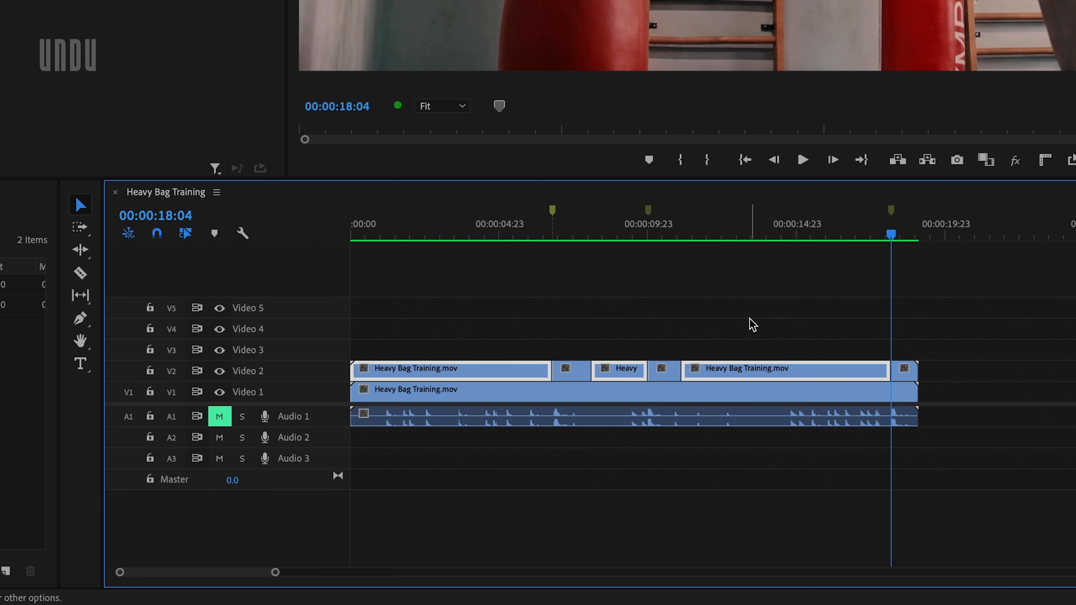
{"action": "key", "text": "Delete"}
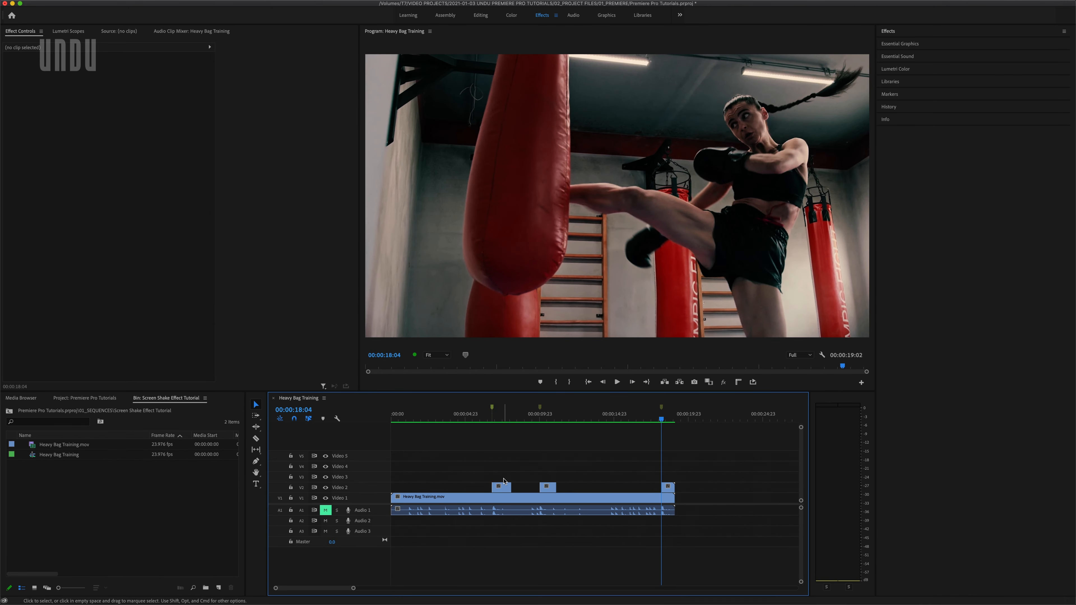
Step: Set the opacity of the first short Video 2 clip, at 00:00:06:19, to 50%
{"action": "left_click", "coordinate": [492, 419]}
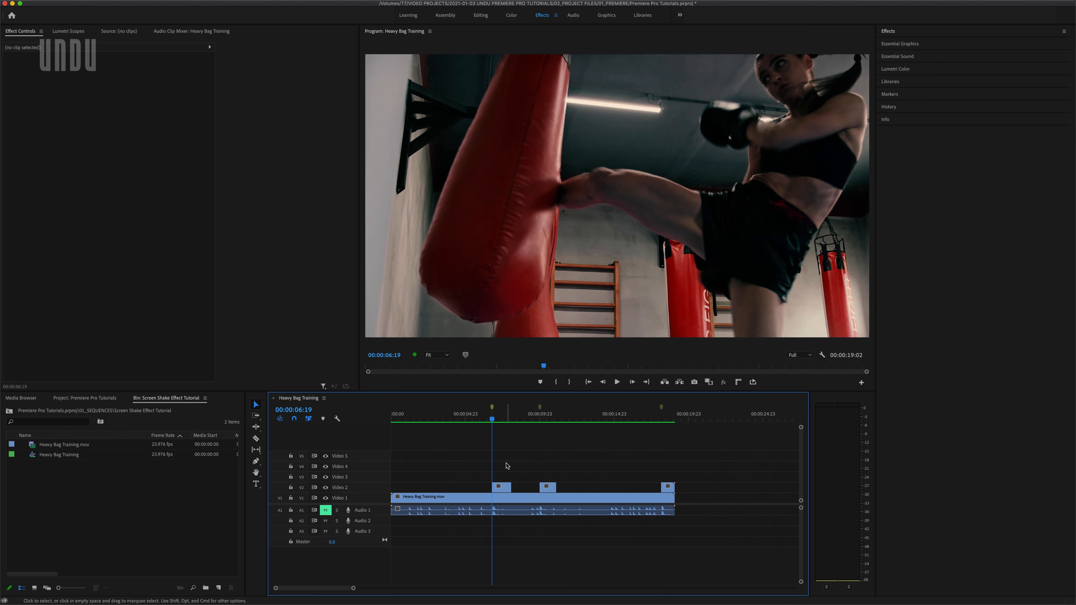
{"action": "left_click", "coordinate": [504, 487]}
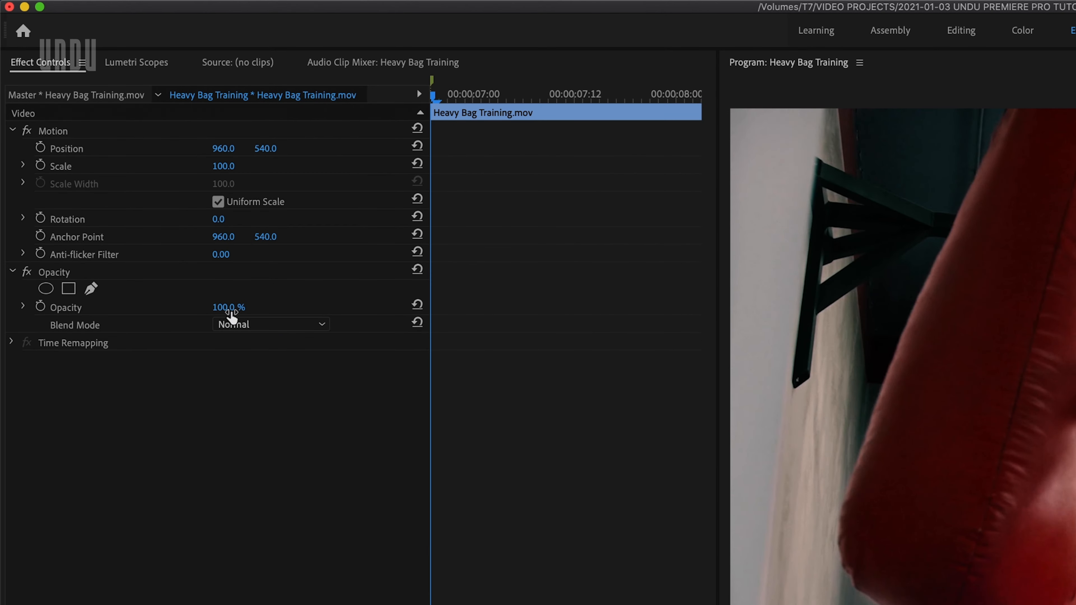
{"action": "left_click", "coordinate": [232, 314]}
{"action": "type", "text": "50"}
{"action": "key", "text": "Return"}
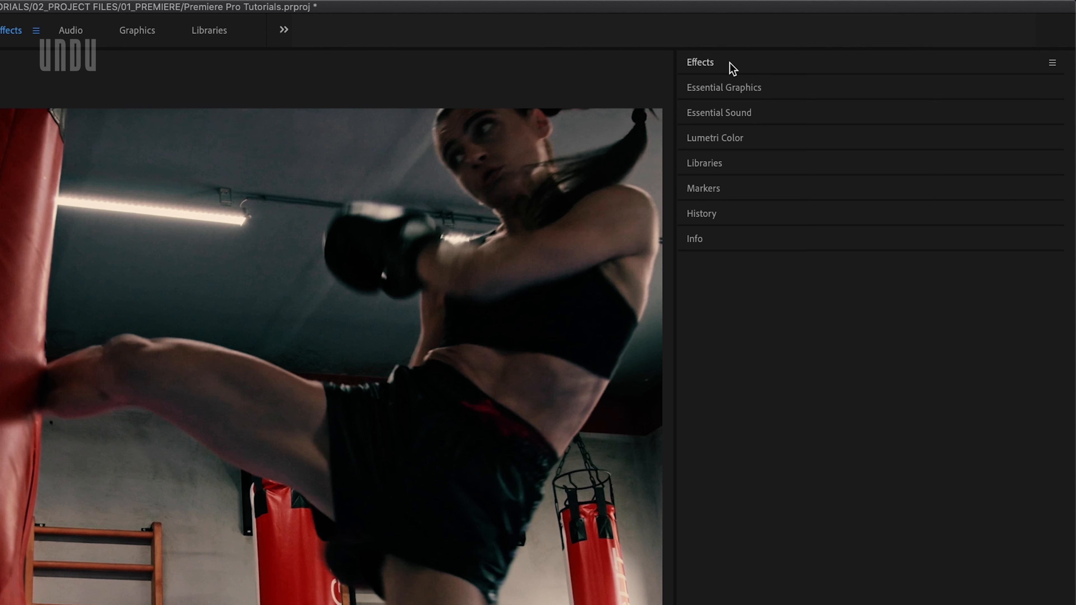
Step: Search the effects for "transform" and apply the Distort Transform effect to the first short Video 2 clip
{"action": "left_click", "coordinate": [733, 68]}
{"action": "left_click", "coordinate": [727, 87]}
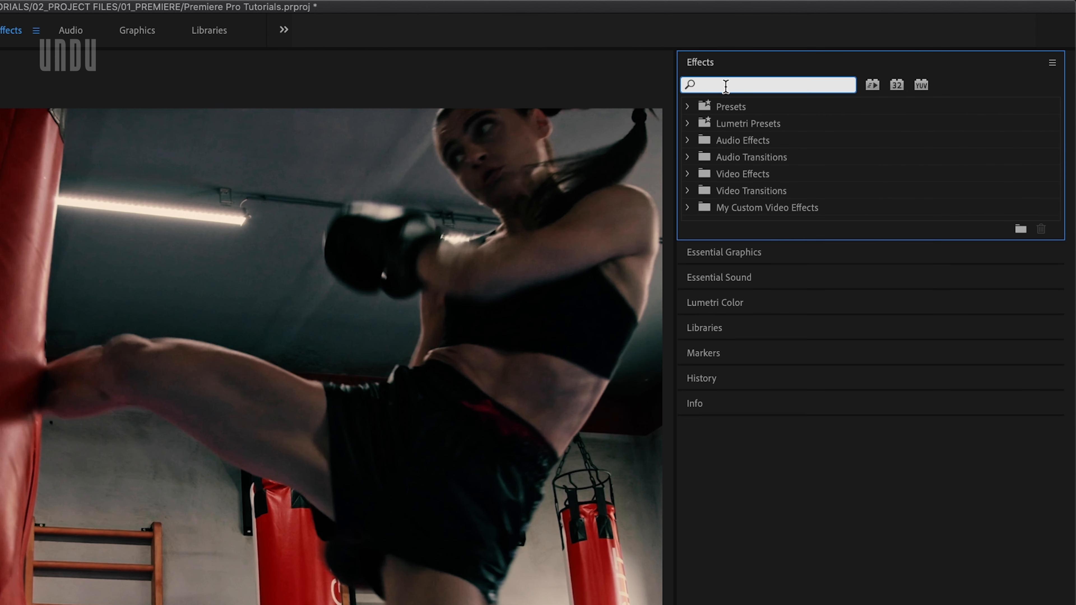
{"action": "type", "text": "transform"}
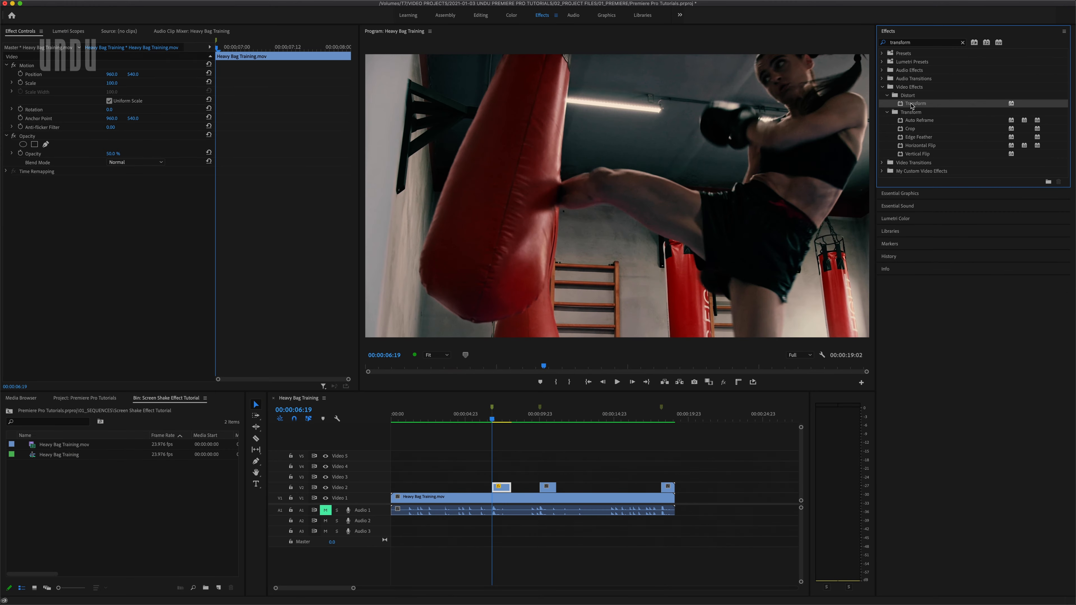
{"action": "left_click_drag", "start_coordinate": [660, 337], "coordinate": [501, 487]}
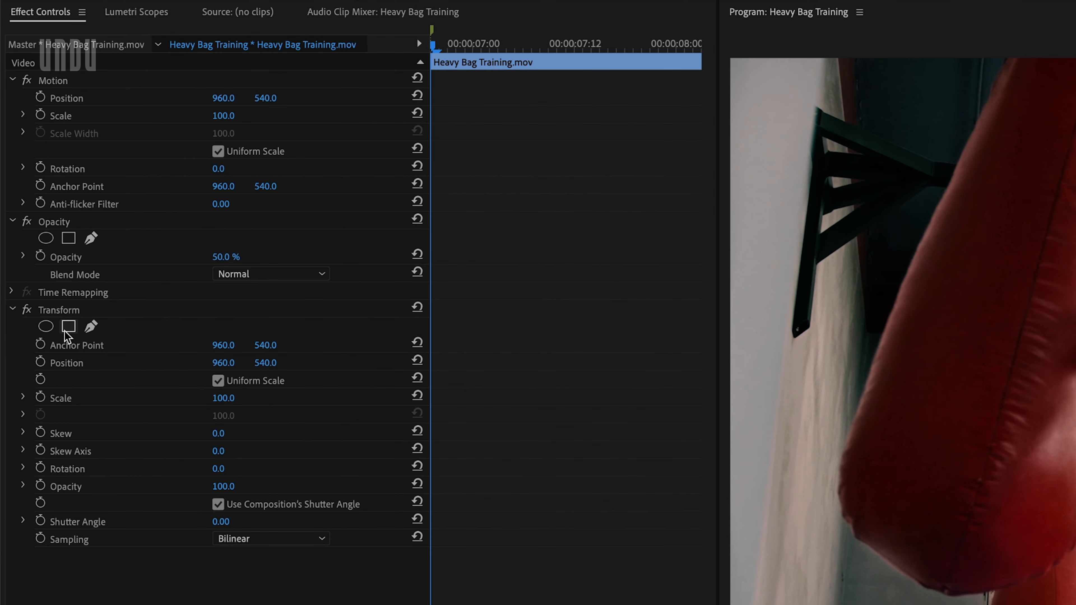
Step: Keyframe the Transform effect's Position at 00:00:06:19, then set its horizontal value to 925 at 00:00:06:20 and 990 at 00:00:06:21
{"action": "left_click", "coordinate": [41, 363]}
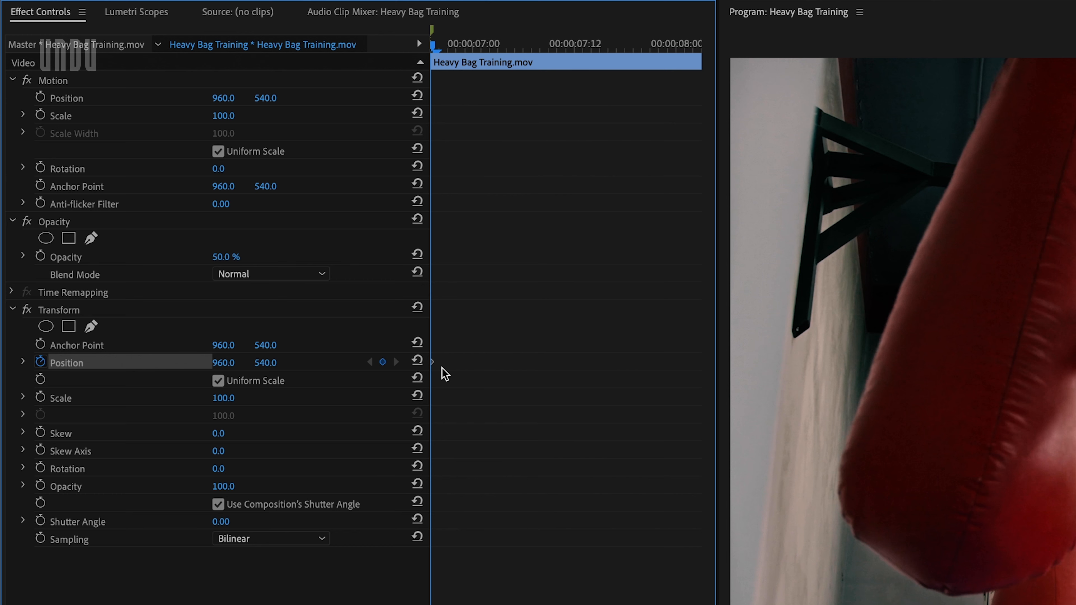
{"action": "key", "text": "Right"}
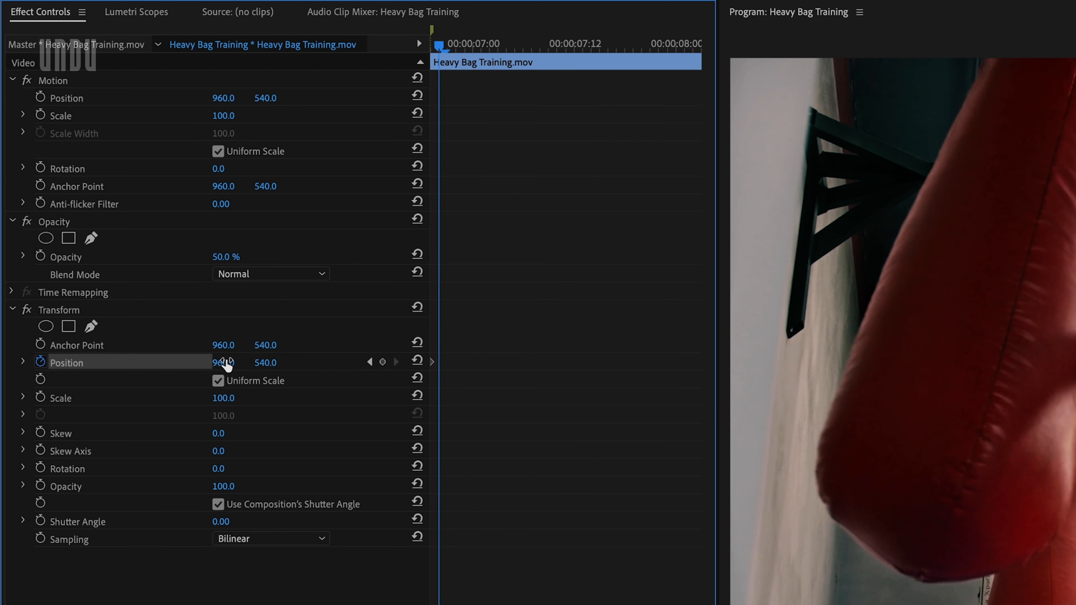
{"action": "left_click_drag", "start_coordinate": [228, 366], "coordinate": [202, 365]}
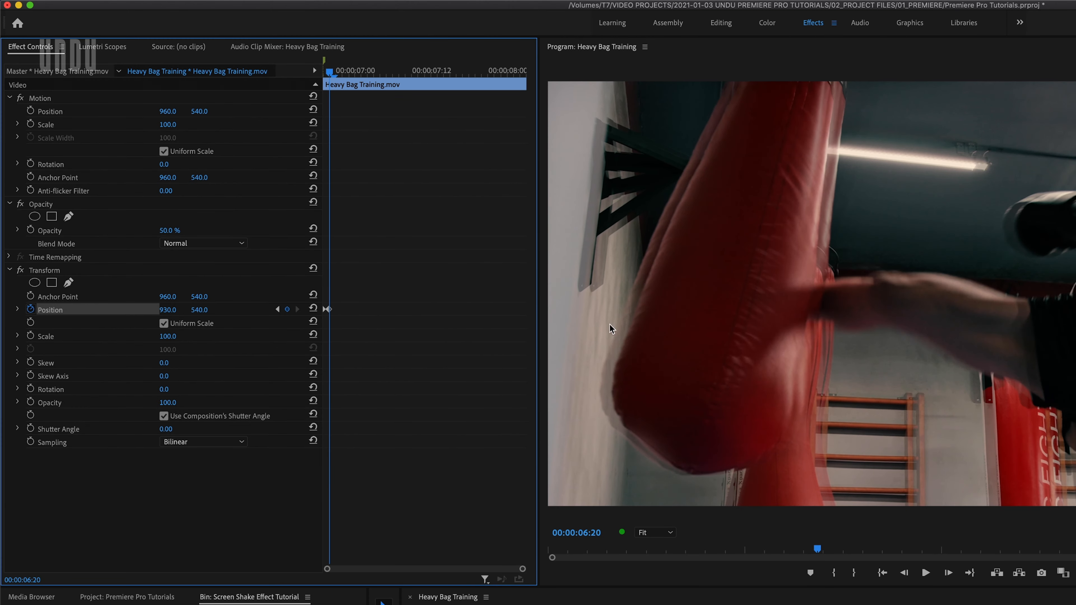
{"action": "left_click_drag", "start_coordinate": [166, 310], "coordinate": [198, 310]}
{"action": "key", "text": "super+z"}
{"action": "left_click", "coordinate": [174, 307]}
{"action": "type", "text": "925"}
{"action": "key", "text": "Return"}
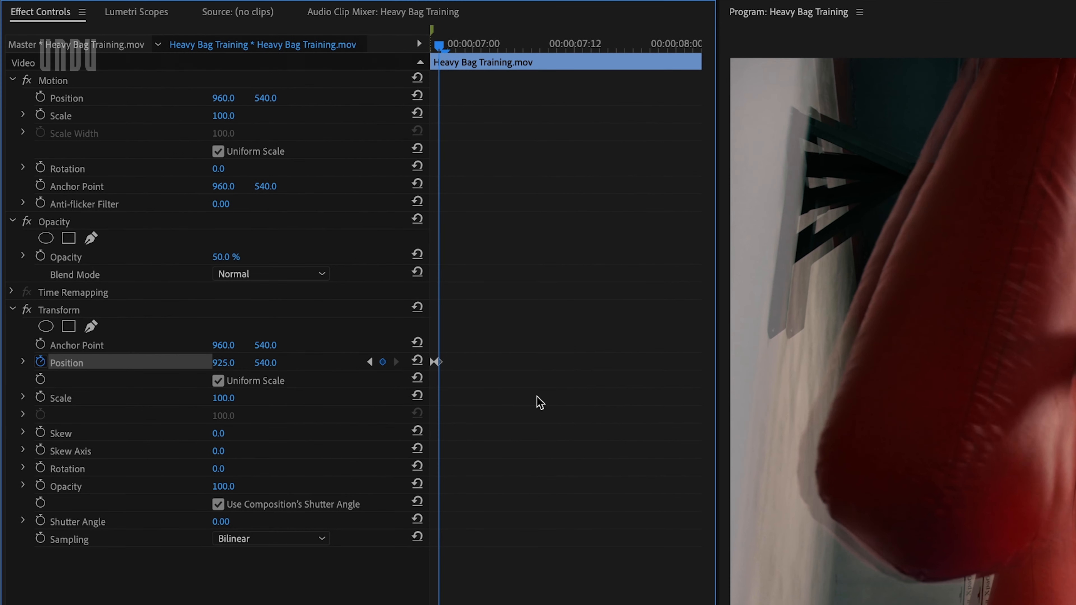
{"action": "key", "text": "Right"}
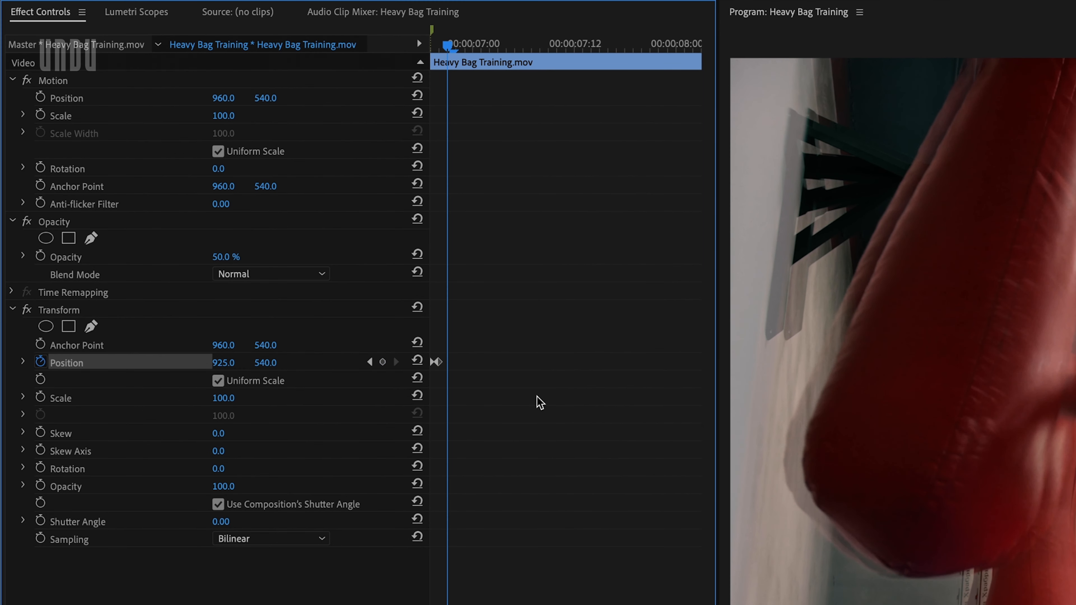
{"action": "left_click_drag", "start_coordinate": [223, 363], "coordinate": [251, 363]}
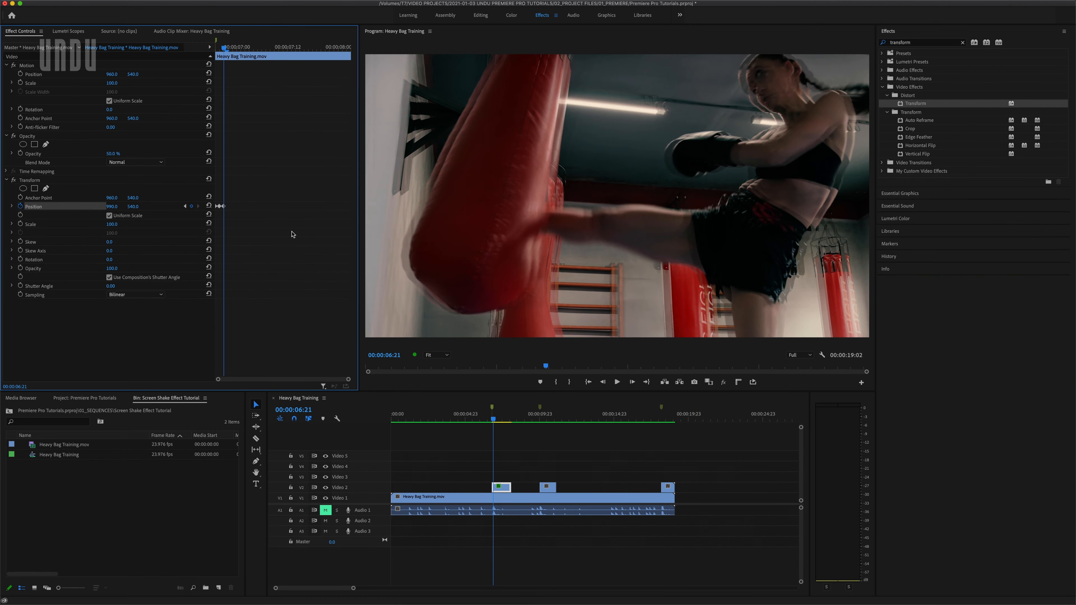
Step: Step back and forth through the keyframed frames to check the horizontal shake of the overlay
{"action": "key", "text": "Left"}
{"action": "key", "text": "Left"}
{"action": "key", "text": "Right"}
{"action": "key", "text": "Right"}
{"action": "key", "text": "Left"}
{"action": "key", "text": "Left"}
{"action": "key", "text": "Right"}
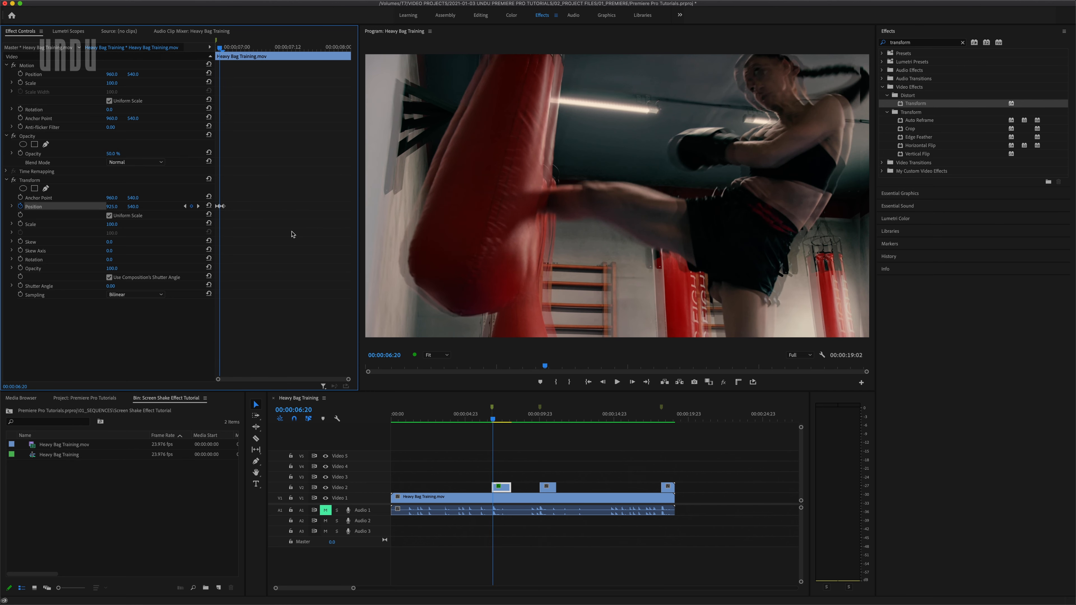
{"action": "key", "text": "Right"}
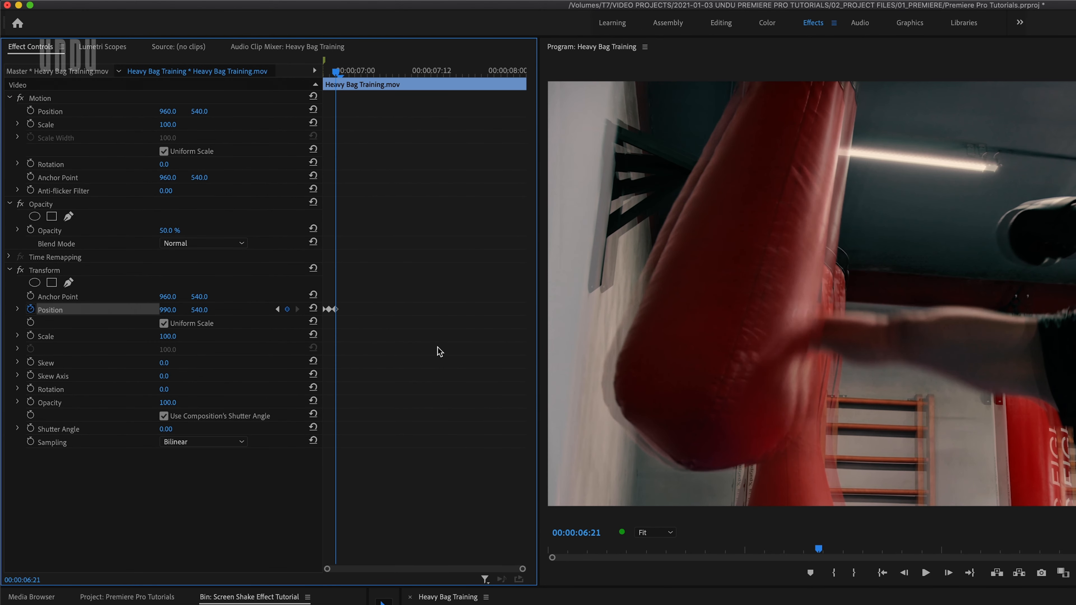
Step: Copy the two Position keyframes at 00:00:06:20 and 00:00:06:21 and paste them at 00:00:06:22
{"action": "key", "text": "Right"}
{"action": "key", "text": "="}
{"action": "left_click_drag", "start_coordinate": [370, 295], "coordinate": [333, 331]}
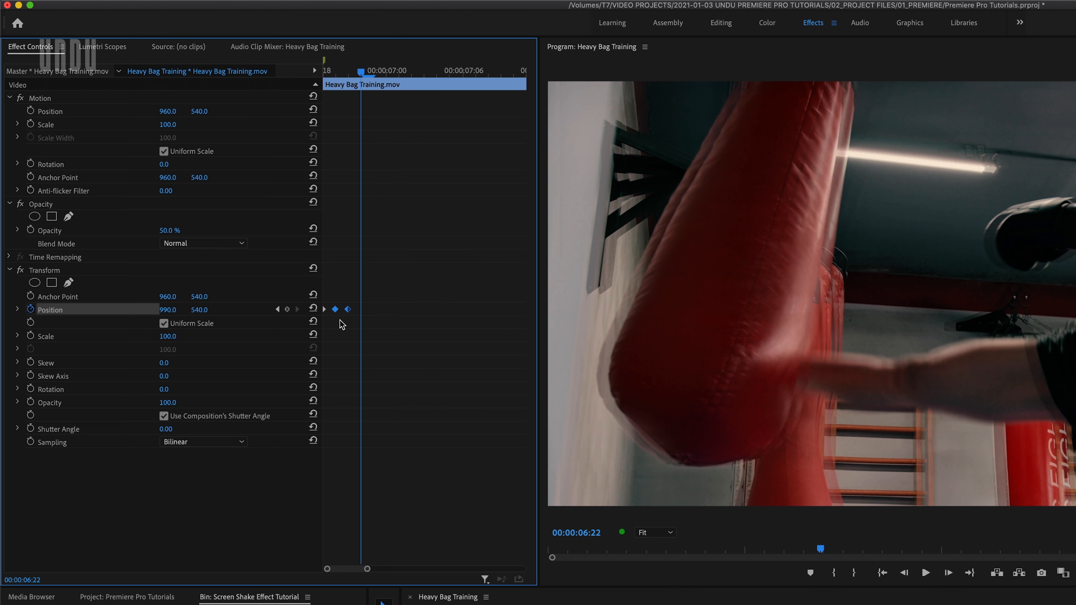
{"action": "right_click", "coordinate": [337, 312]}
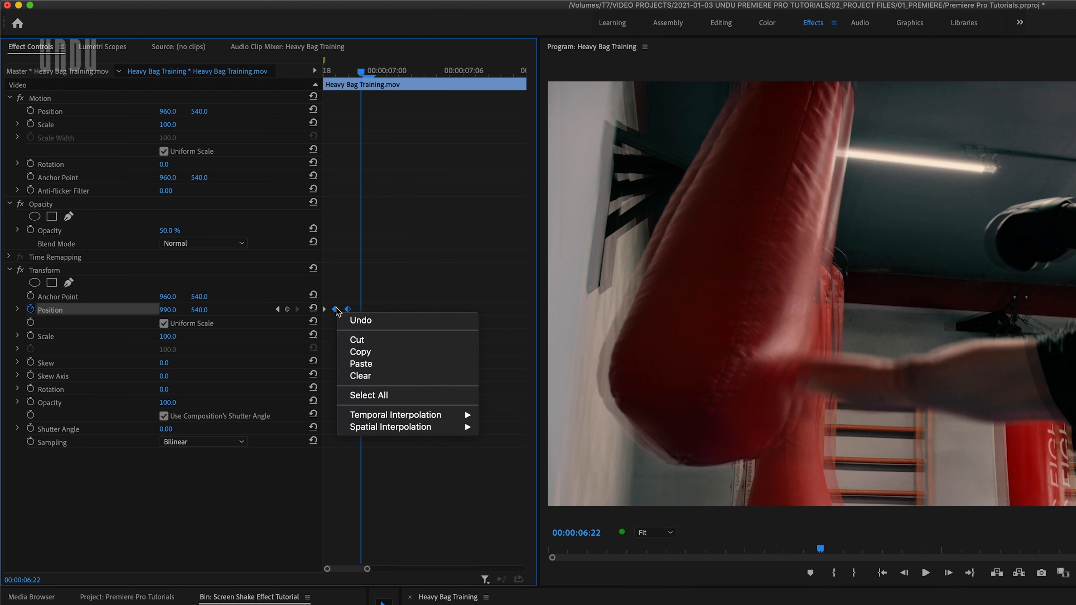
{"action": "left_click", "coordinate": [367, 352]}
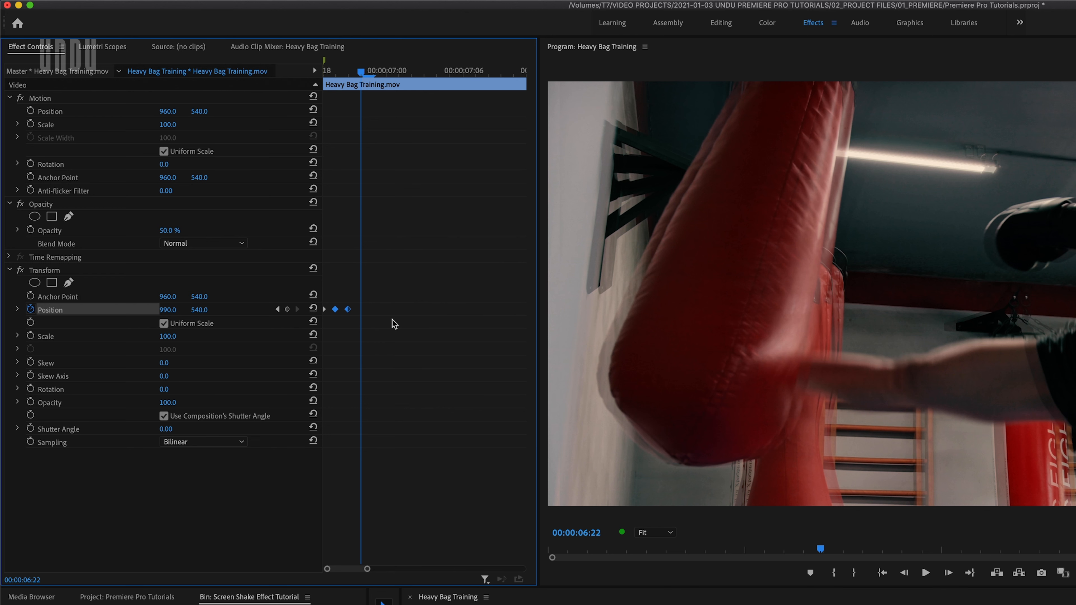
{"action": "right_click", "coordinate": [394, 324]}
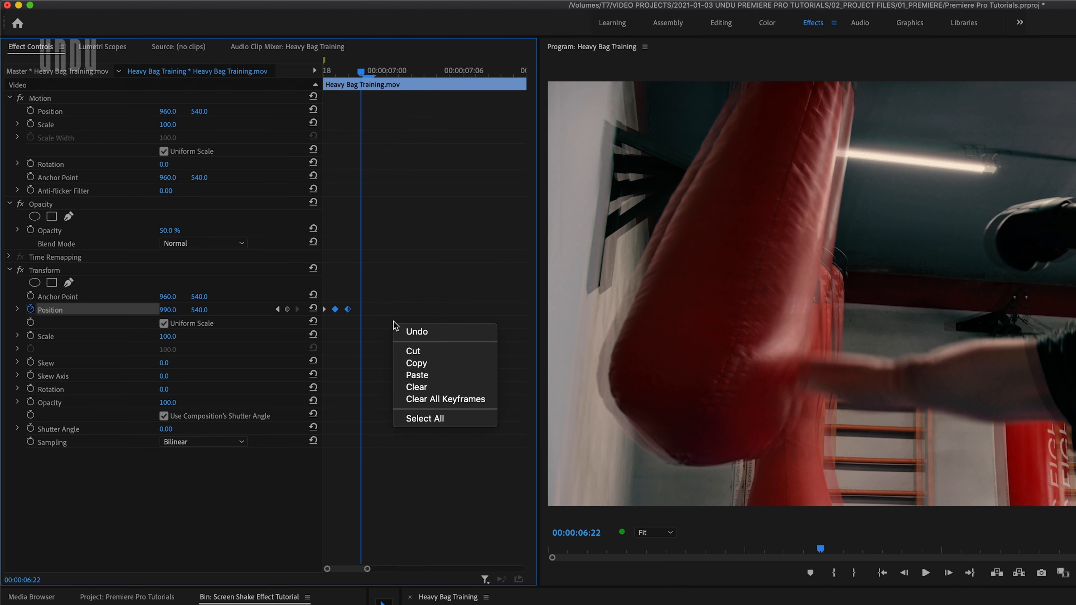
{"action": "left_click", "coordinate": [401, 373]}
Step: Paste the copied Position keyframe pair at 00:00:07:00, 00:00:07:02 and 00:00:07:04, and reset Position to its default at 00:00:07:06
{"action": "key", "text": "Right"}
{"action": "key", "text": "Right"}
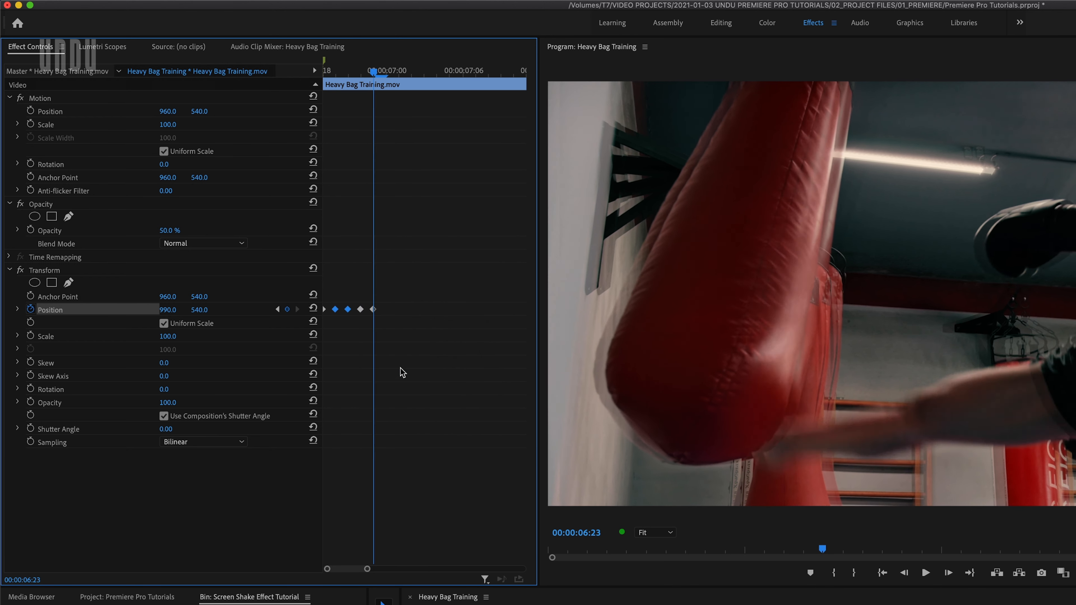
{"action": "key", "text": "cmd+v"}
{"action": "key", "text": "Right"}
{"action": "key", "text": "Right"}
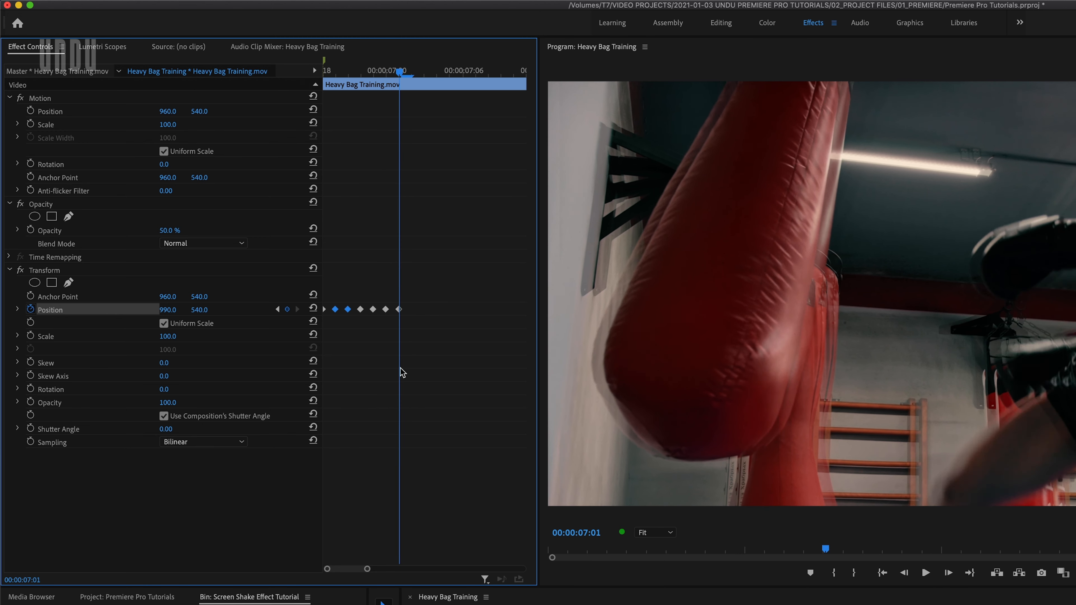
{"action": "key", "text": "cmd+v"}
{"action": "key", "text": "Right"}
{"action": "key", "text": "Right"}
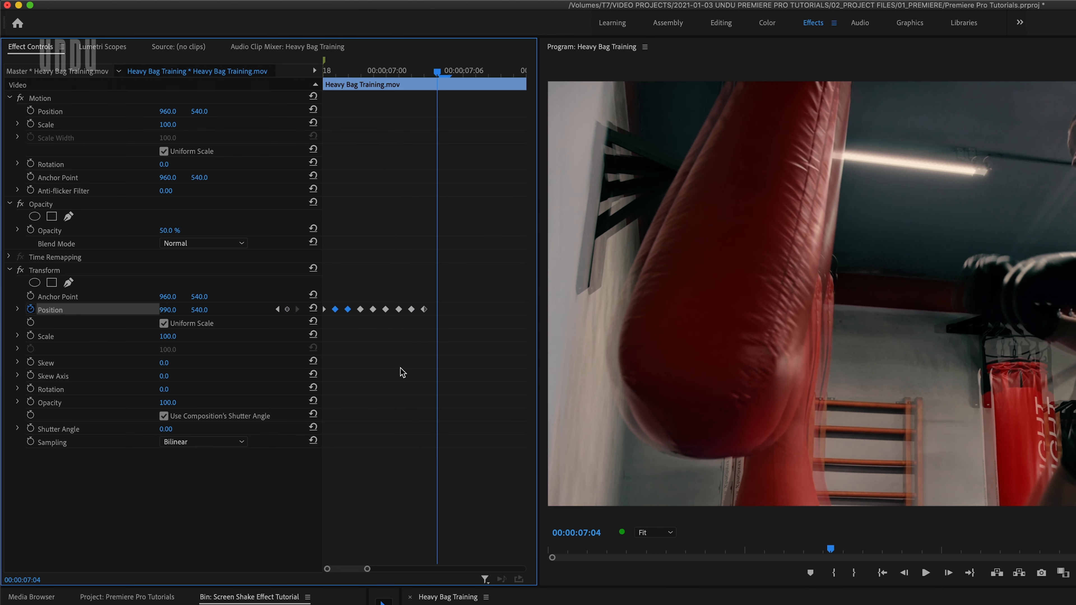
{"action": "key", "text": "Right"}
{"action": "key", "text": "Right"}
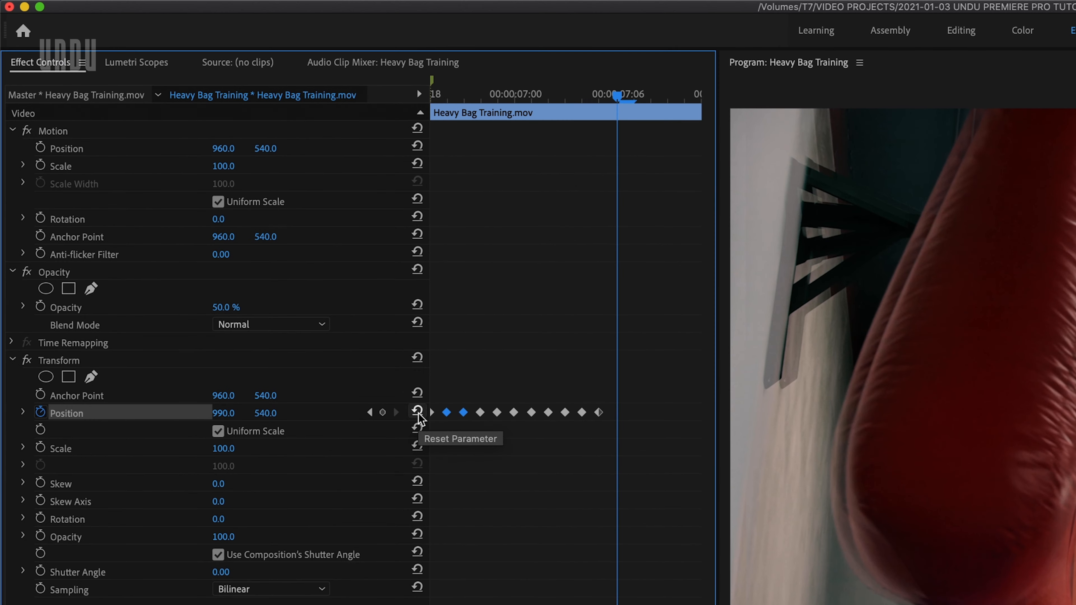
{"action": "left_click", "coordinate": [314, 310]}
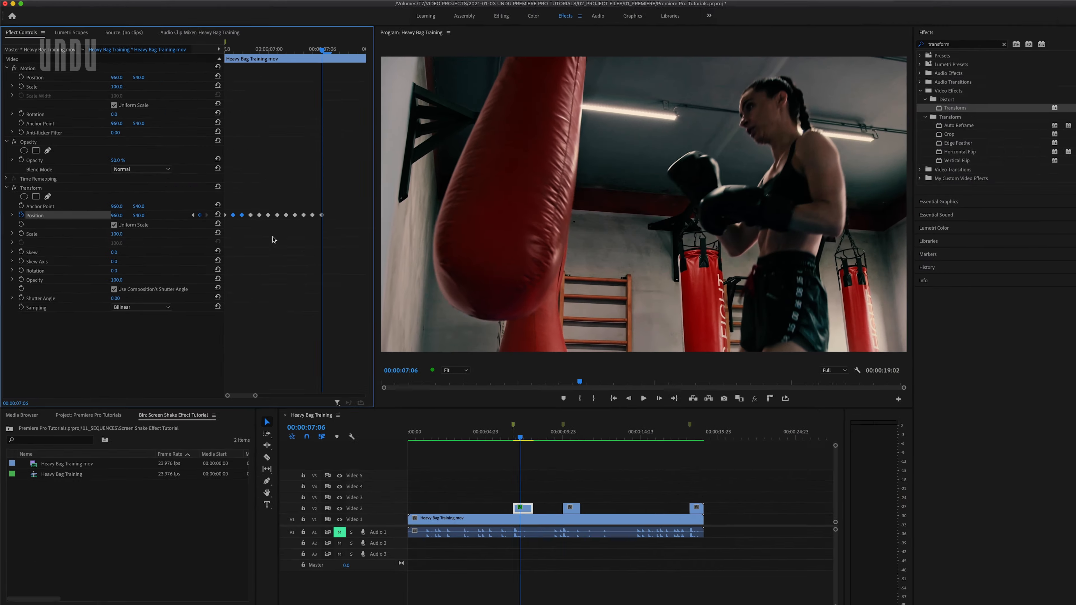
Step: Step back and forth through the Position keyframes to check the repeated shake across the impact
{"action": "key", "text": "Left"}
{"action": "key", "text": "Left"}
{"action": "key", "text": "Left"}
{"action": "key", "text": "Left"}
{"action": "key", "text": "Left"}
{"action": "key", "text": "Left"}
{"action": "key", "text": "Left"}
{"action": "key", "text": "Left"}
{"action": "key", "text": "Left"}
{"action": "key", "text": "Left"}
{"action": "key", "text": "Left"}
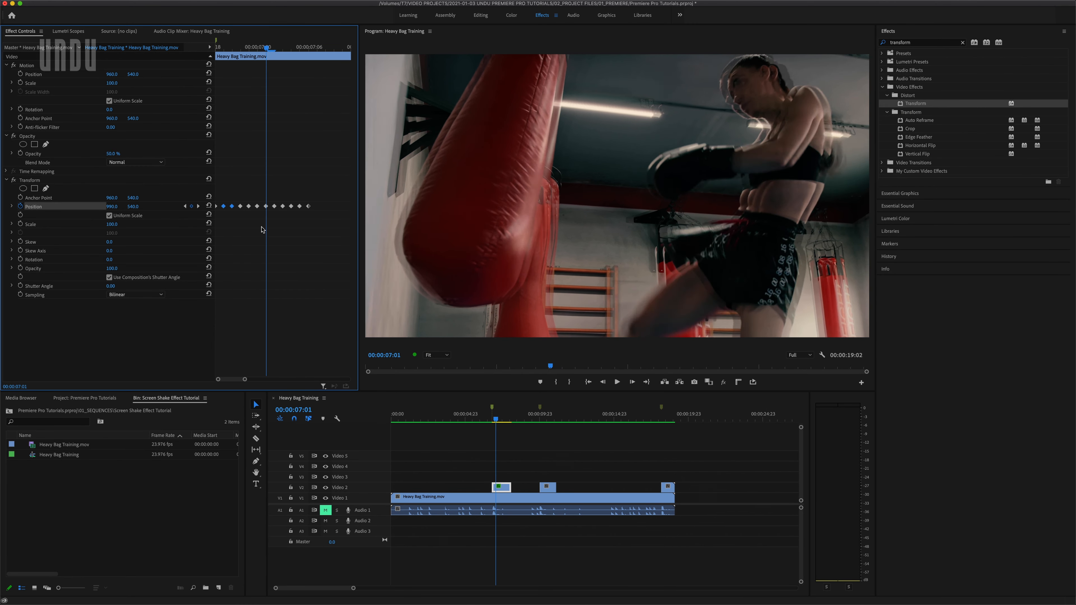
{"action": "key", "text": "Right"}
{"action": "key", "text": "Right"}
{"action": "key", "text": "Right"}
{"action": "key", "text": "Right"}
{"action": "key", "text": "Right"}
{"action": "key", "text": "Right"}
{"action": "key", "text": "Right"}
{"action": "key", "text": "Right"}
{"action": "key", "text": "Right"}
{"action": "key", "text": "Right"}
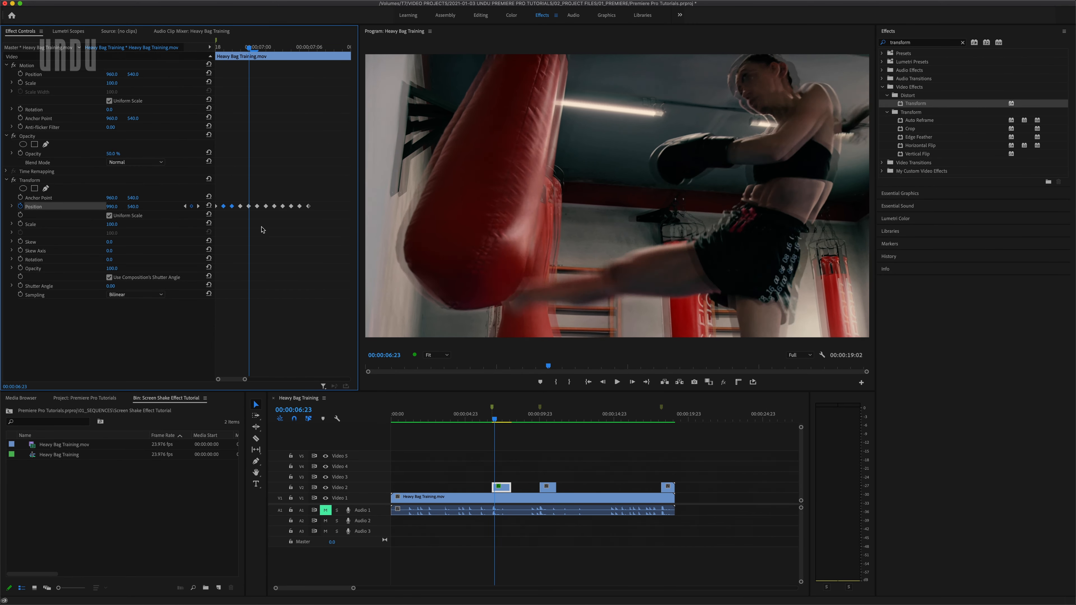
{"action": "key", "text": "Right"}
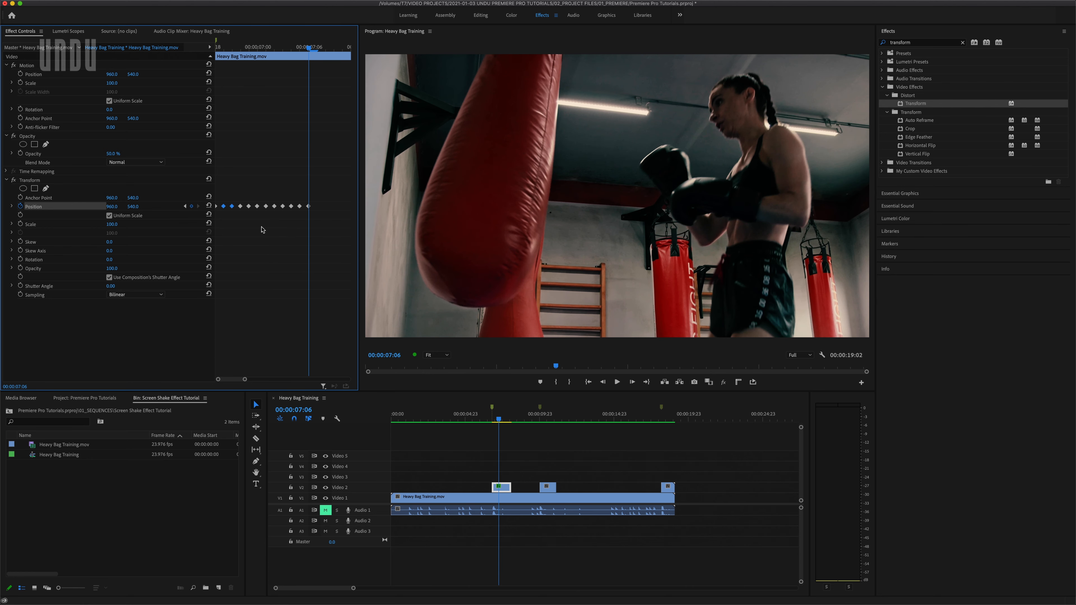
{"action": "key", "text": "Left"}
{"action": "key", "text": "Left"}
{"action": "key", "text": "Left"}
{"action": "key", "text": "Left"}
{"action": "key", "text": "Left"}
{"action": "key", "text": "Left"}
{"action": "key", "text": "Left"}
{"action": "key", "text": "Left"}
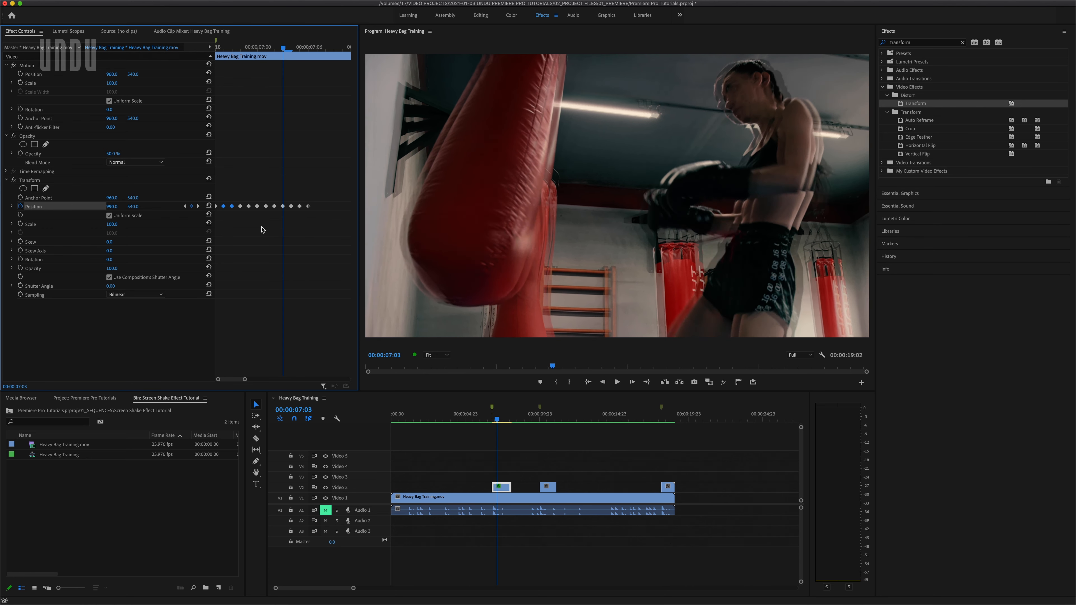
{"action": "key", "text": "Left"}
{"action": "key", "text": "Left"}
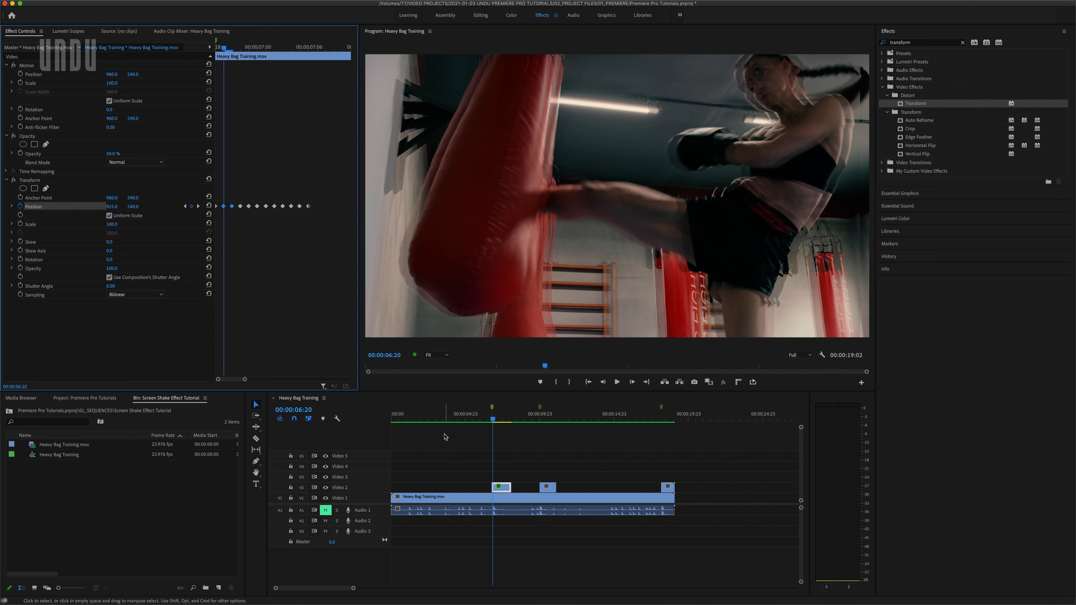
Step: Hide the Video 1 track and start keyframing the Transform effect's Scale at 00:00:06:19
{"action": "left_click", "coordinate": [326, 499]}
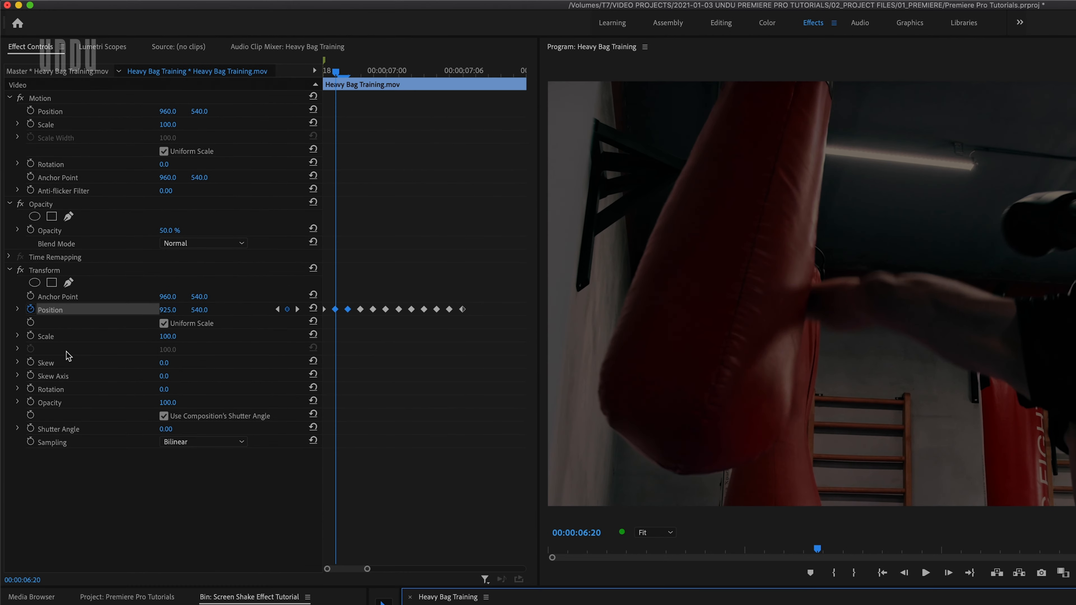
{"action": "key", "text": "Left"}
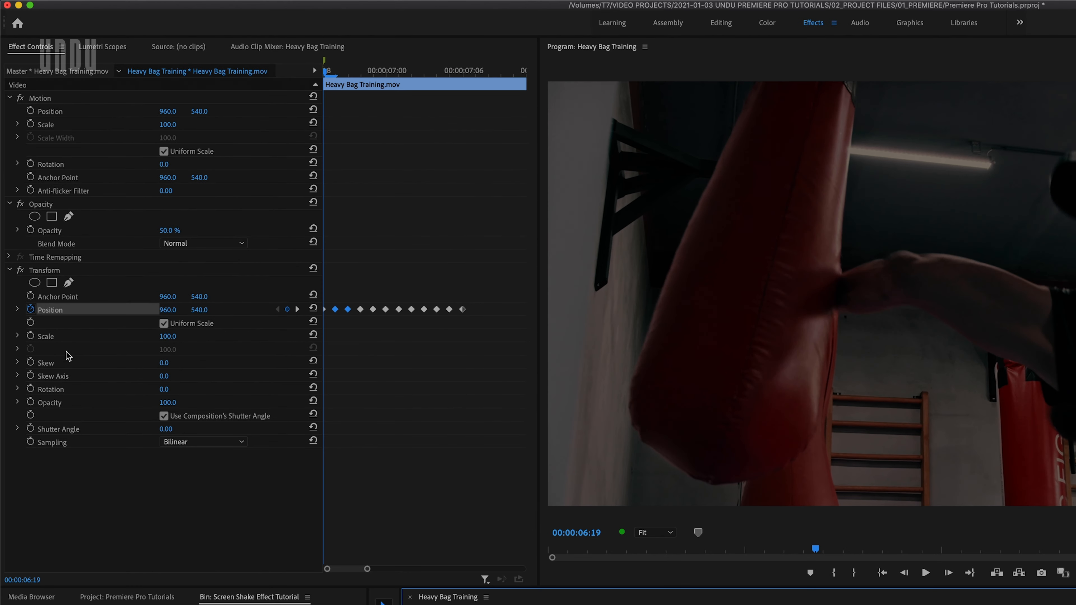
{"action": "left_click", "coordinate": [30, 335]}
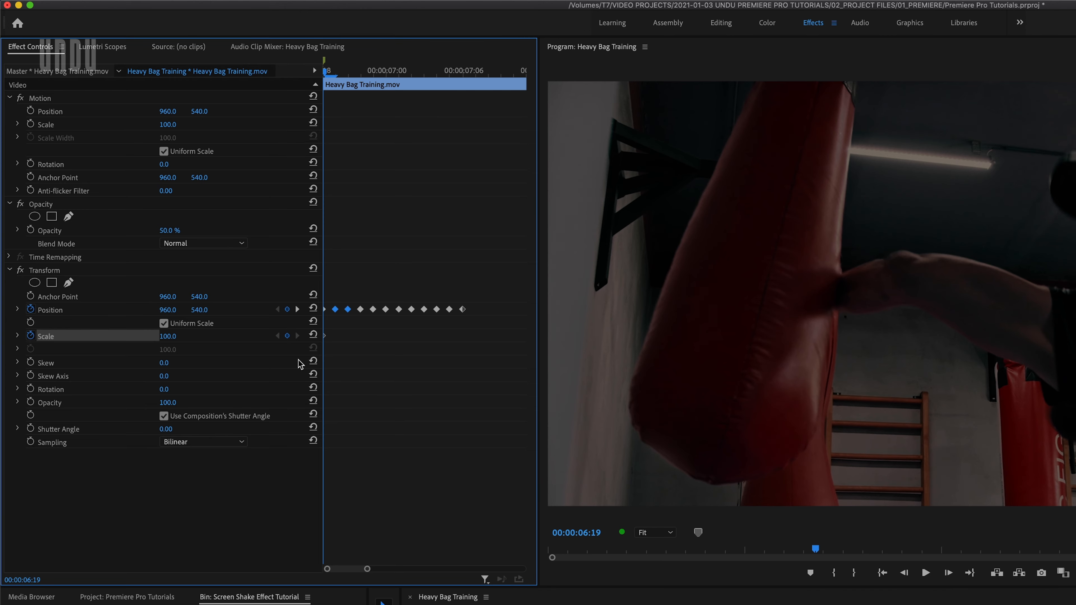
Step: Set the Transform effect's Scale to 103.5 at 00:00:06:20
{"action": "key", "text": "Right"}
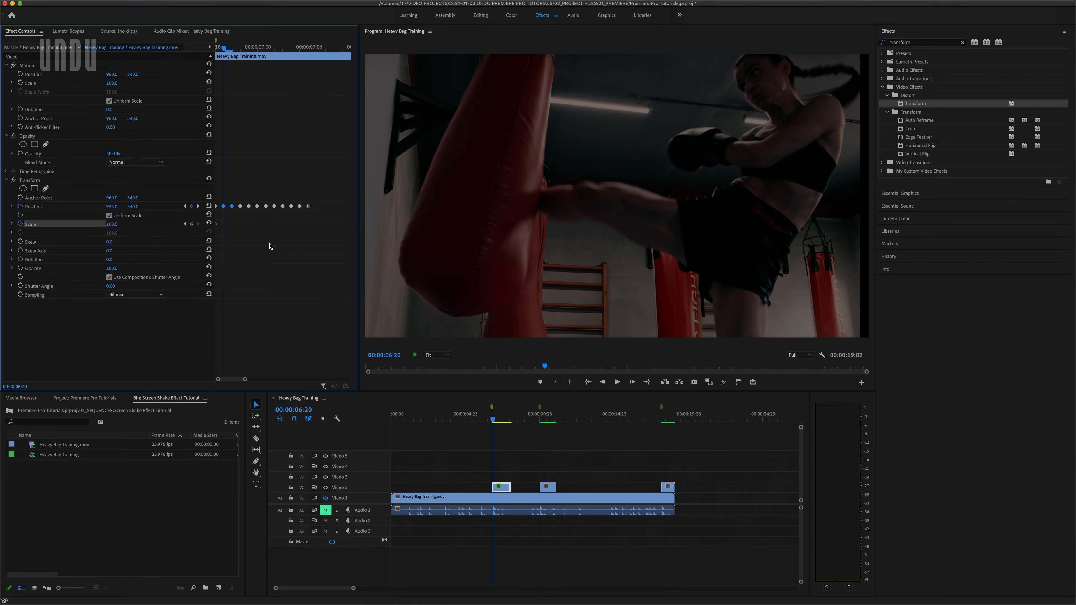
{"action": "left_click_drag", "start_coordinate": [112, 224], "coordinate": [118, 226]}
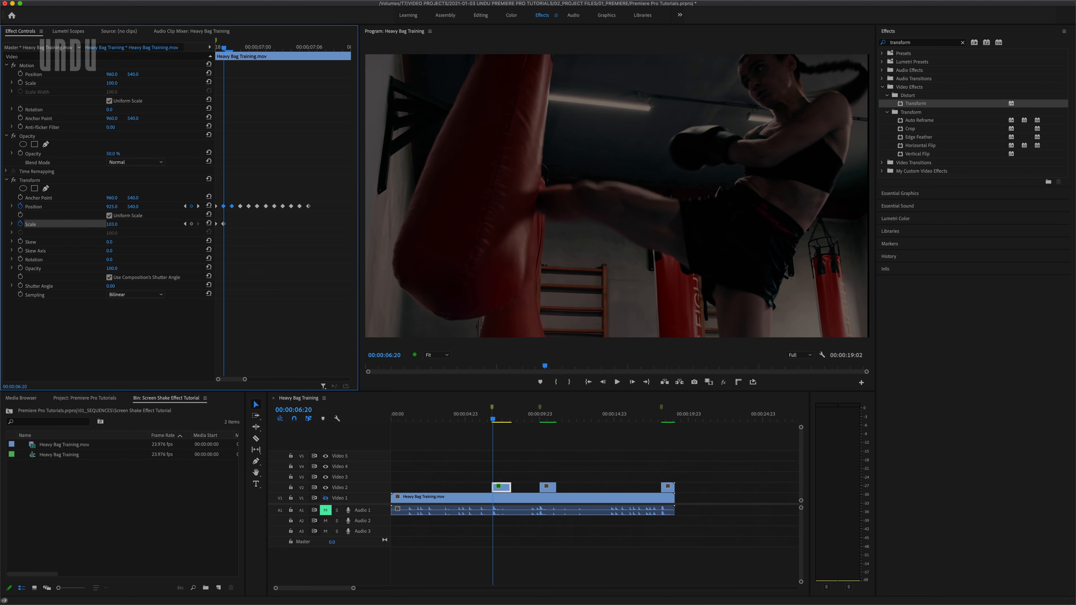
{"action": "left_click", "coordinate": [114, 224]}
{"action": "type", "text": "10"}
{"action": "key", "text": "Return"}
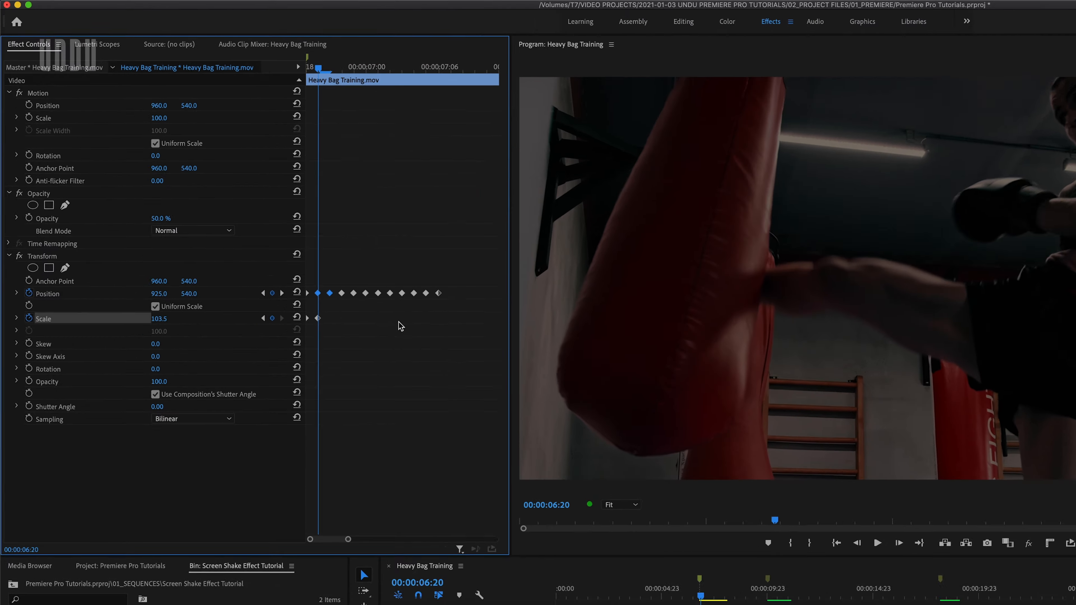
Step: Add a Scale keyframe holding 103.5 at 00:00:07:05 and reset Scale to its default at 00:00:07:06
{"action": "key", "text": "Right"}
{"action": "key", "text": "Right"}
{"action": "key", "text": "Right"}
{"action": "key", "text": "Right"}
{"action": "key", "text": "Right"}
{"action": "key", "text": "Right"}
{"action": "key", "text": "Right"}
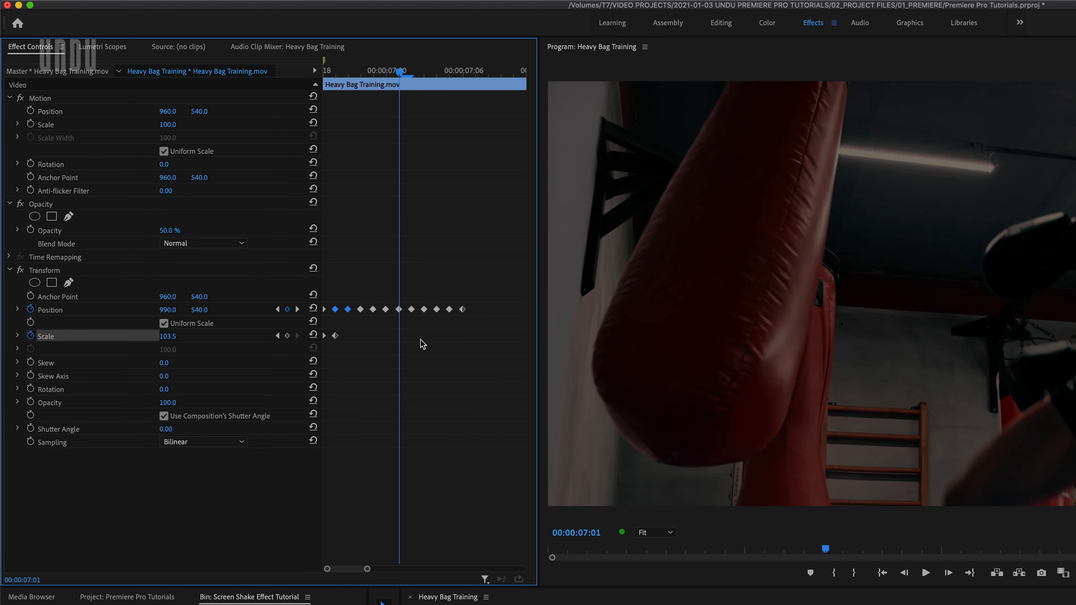
{"action": "key", "text": "Right"}
{"action": "key", "text": "Right"}
{"action": "left_click", "coordinate": [287, 336]}
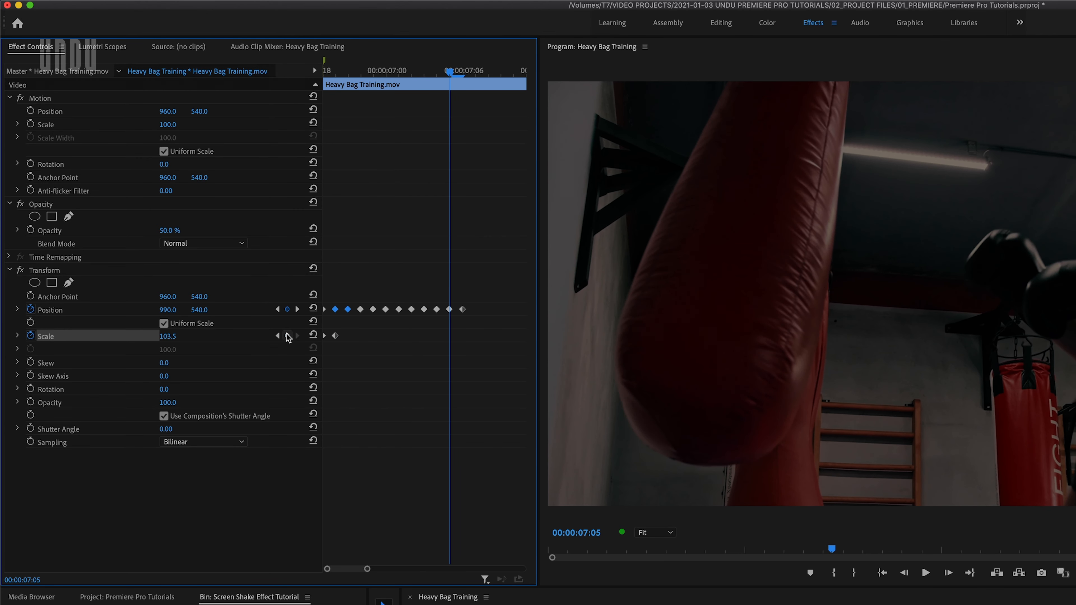
{"action": "key", "text": "Right"}
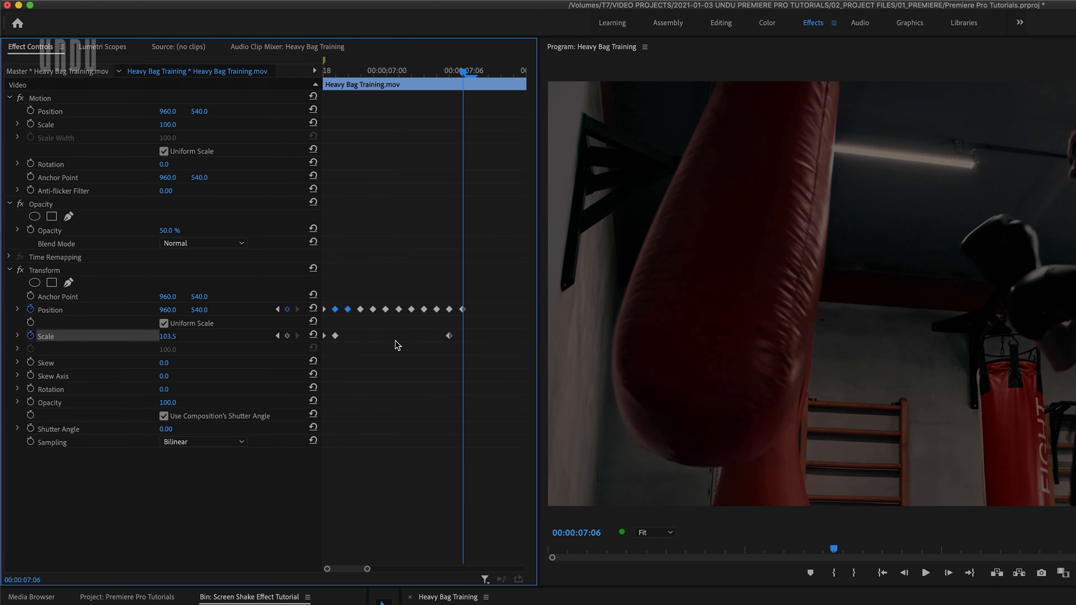
{"action": "left_click", "coordinate": [313, 335]}
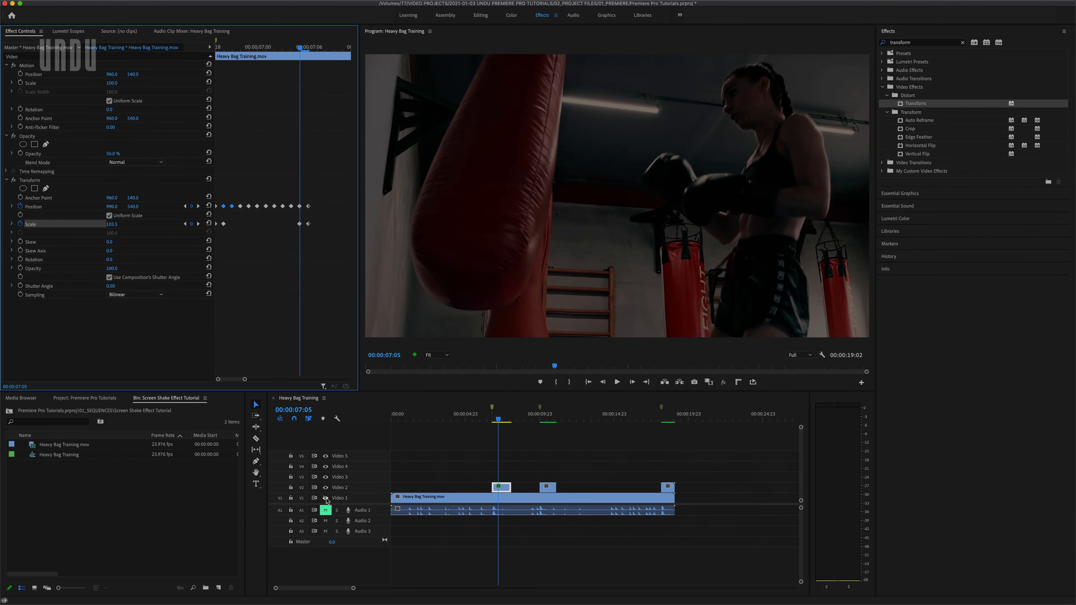
Step: Show the Video 1 track again and check the scaled overlay at 00:00:06:19 and 00:00:06:20
{"action": "key", "text": "Left"}
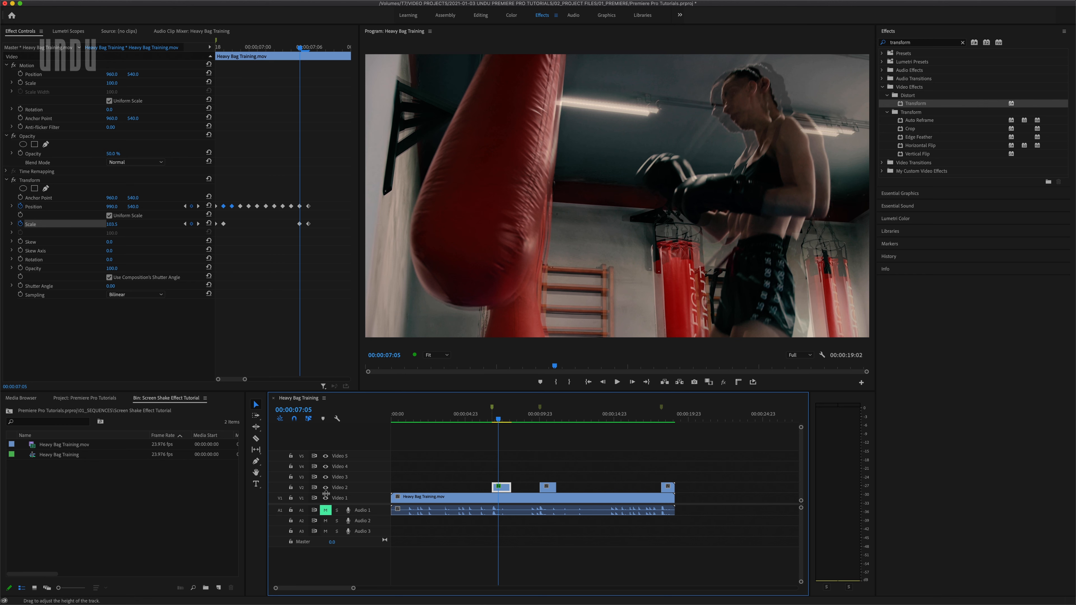
{"action": "left_click_drag", "start_coordinate": [498, 420], "coordinate": [493, 420]}
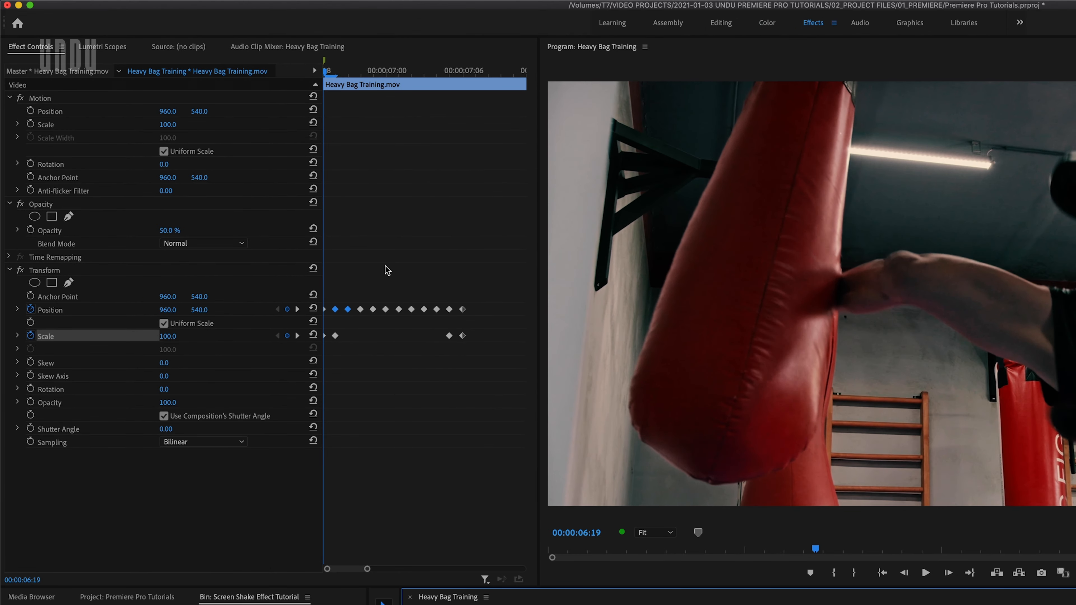
{"action": "key", "text": "Right"}
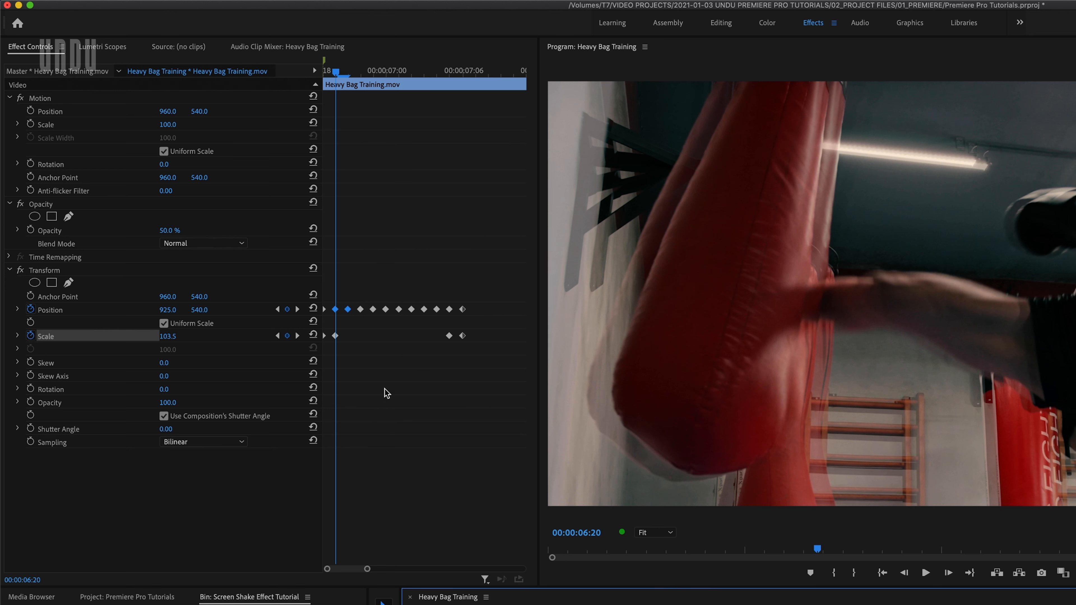
Step: Turn off the Transform effect's use of the composition's shutter angle and set its Shutter Angle to 94
{"action": "left_click", "coordinate": [164, 417]}
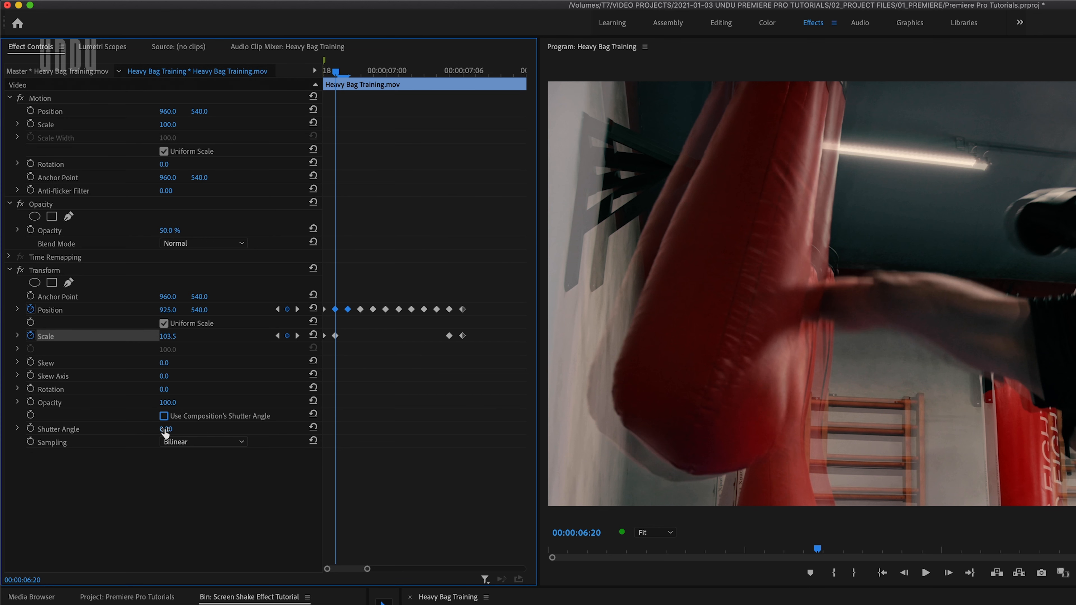
{"action": "left_click", "coordinate": [166, 428]}
{"action": "type", "text": "74"}
{"action": "key", "text": "Return"}
{"action": "left_click_drag", "start_coordinate": [172, 429], "coordinate": [180, 429]}
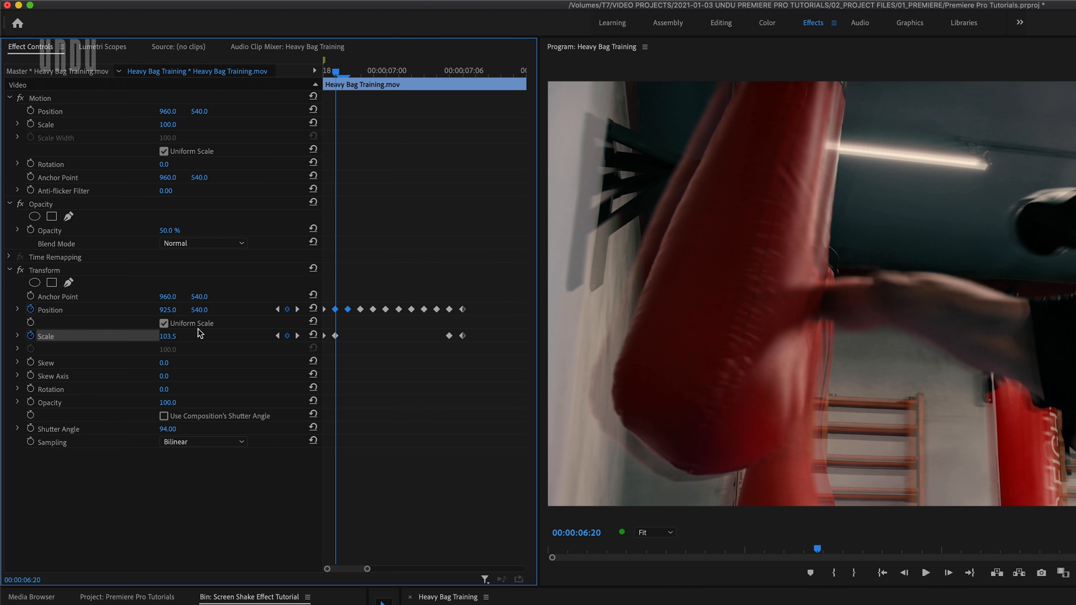
Step: Try a Shutter Angle of 128 on the Transform effect and undo the change
{"action": "left_click_drag", "start_coordinate": [169, 429], "coordinate": [173, 429]}
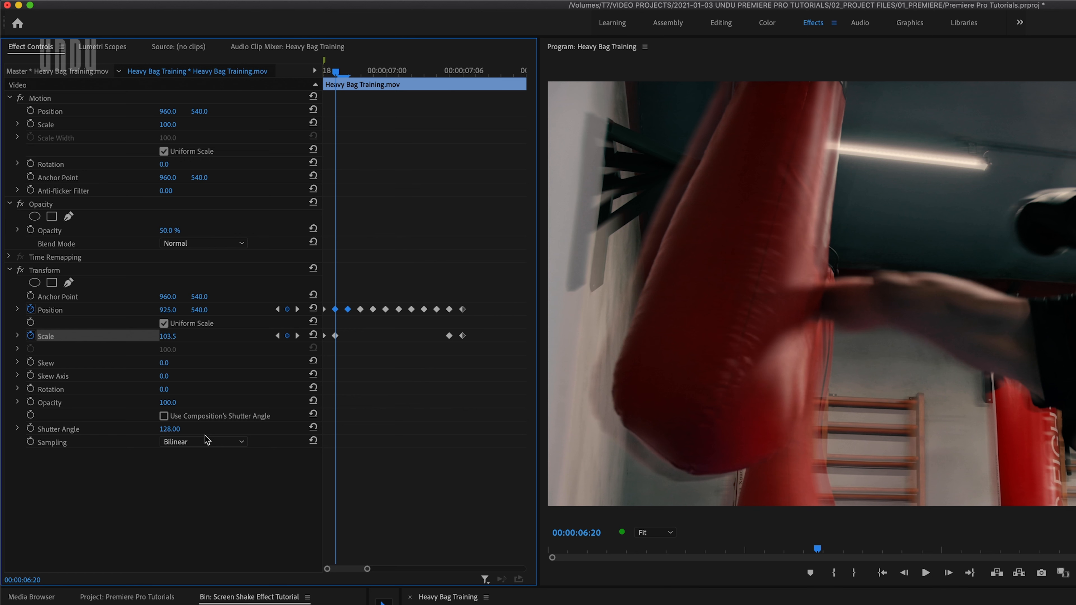
{"action": "key", "text": "super+z"}
{"action": "key", "text": "super+z"}
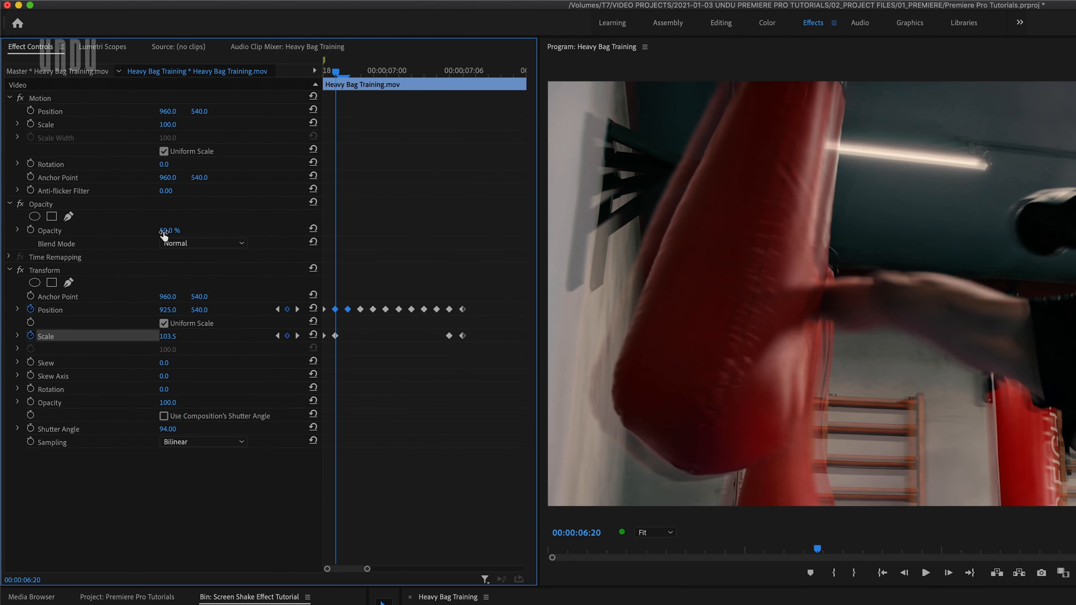
Step: Set the opacity of the first short Video 2 clip to 60%
{"action": "mouse_move", "coordinate": [170, 230]}
{"action": "left_mouse_down"}
{"action": "mouse_move", "coordinate": [189, 230]}
{"action": "mouse_move", "coordinate": [178, 230]}
{"action": "left_mouse_up"}
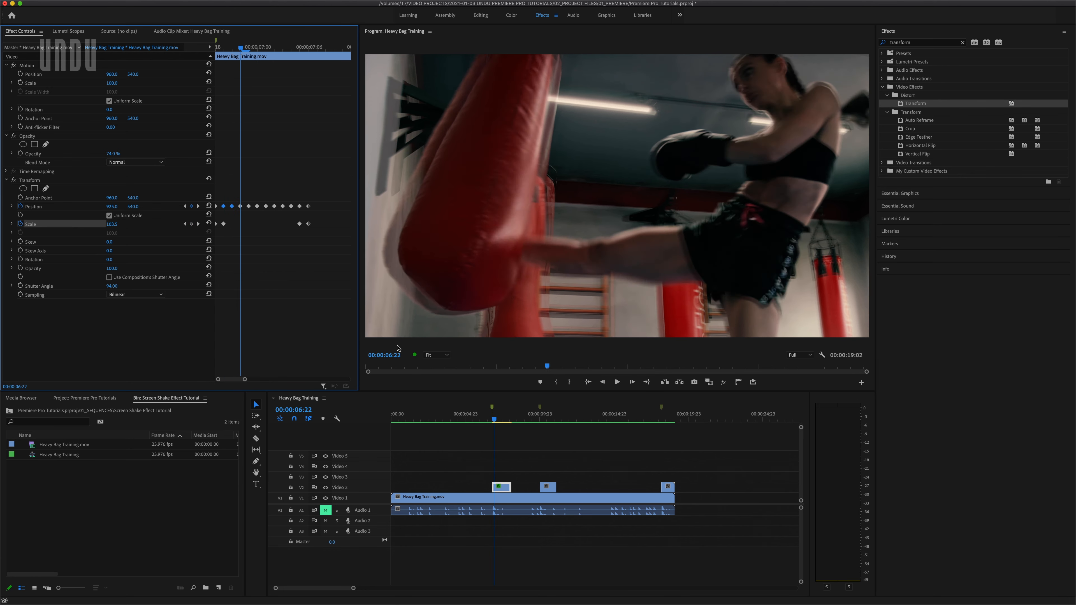
{"action": "left_click", "coordinate": [112, 154]}
{"action": "type", "text": "60"}
{"action": "key", "text": "Return"}
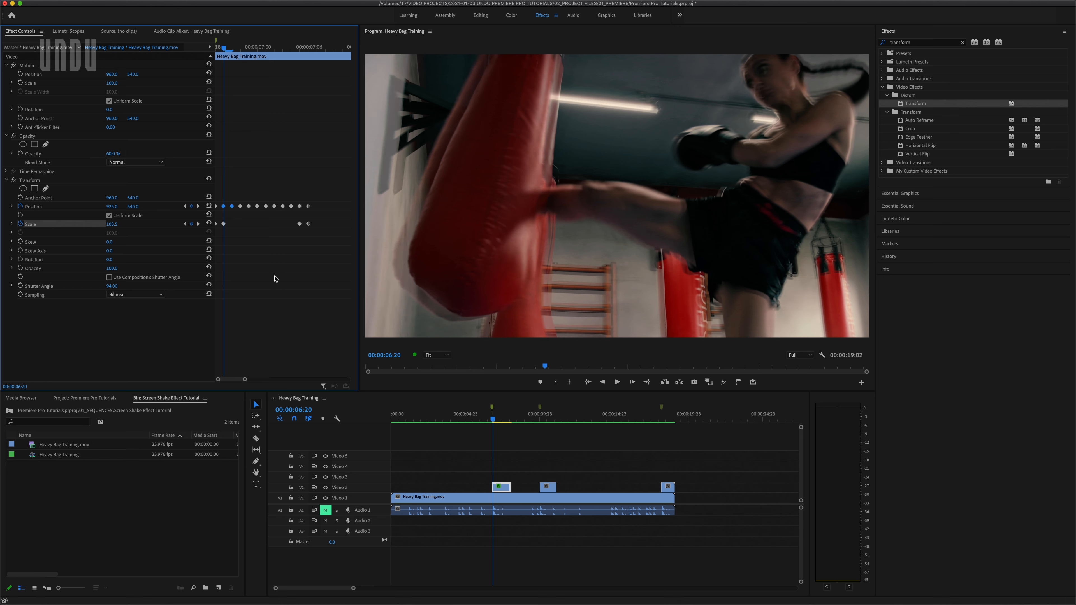
Step: Play the sequence through the first impact and step back to the shake's last keyframe at 00:00:07:06
{"action": "left_click", "coordinate": [471, 420]}
{"action": "key", "text": "space"}
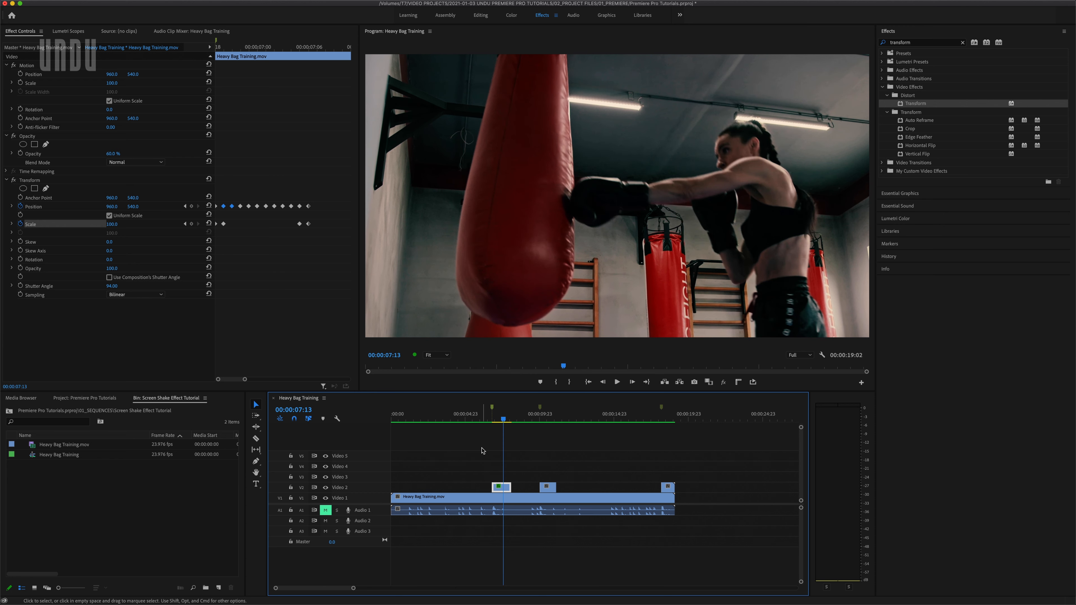
{"action": "key", "text": "Left"}
{"action": "key", "text": "Left"}
{"action": "key", "text": "Left"}
{"action": "key", "text": "Left"}
{"action": "key", "text": "Left"}
{"action": "key", "text": "Left"}
{"action": "key", "text": "Left"}
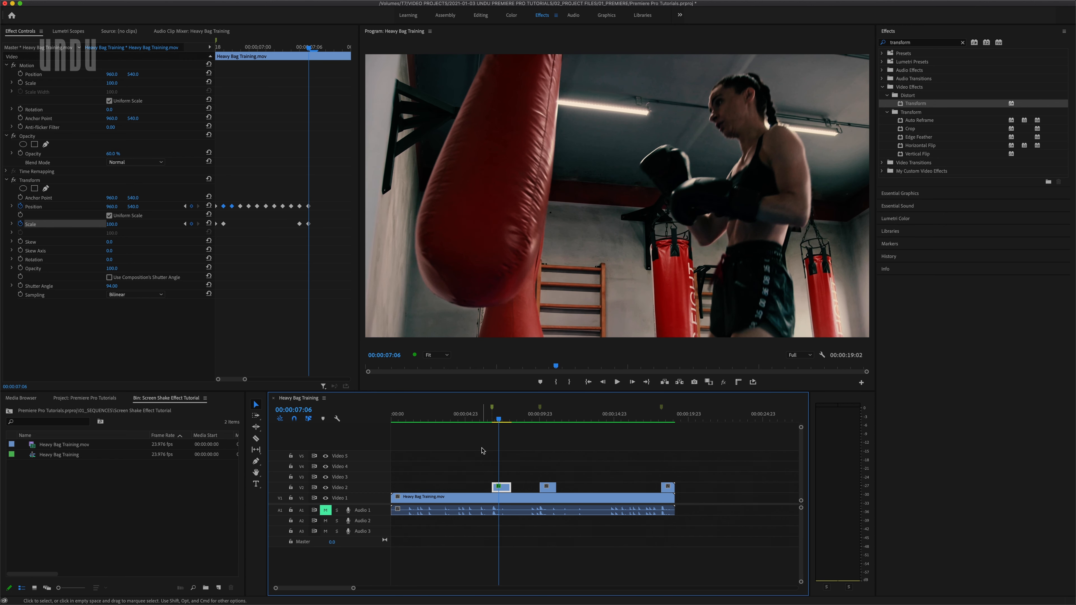
Step: Trim the end of the first short Video 2 clip to the shake's last keyframe at 00:00:07:06
{"action": "left_click_drag", "start_coordinate": [510, 487], "coordinate": [505, 486]}
{"action": "left_click_drag", "start_coordinate": [502, 480], "coordinate": [501, 479]}
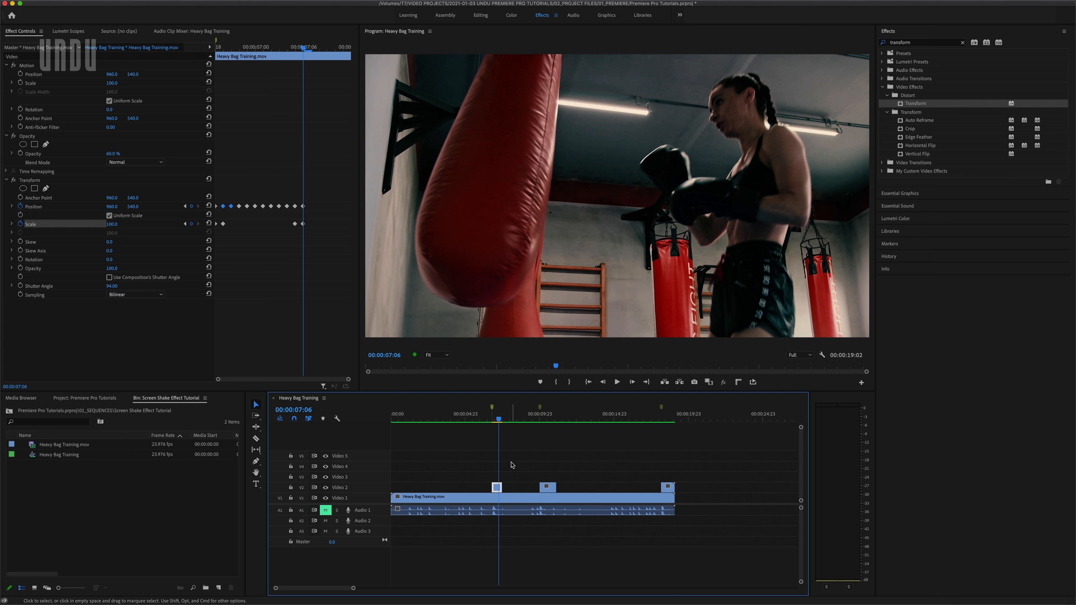
{"action": "key", "text": "="}
{"action": "left_click_drag", "start_coordinate": [601, 487], "coordinate": [595, 488]}
Step: Play the sequence from 00:00:06:09 through the trimmed first overlay clip to check the shake
{"action": "left_click", "coordinate": [569, 418]}
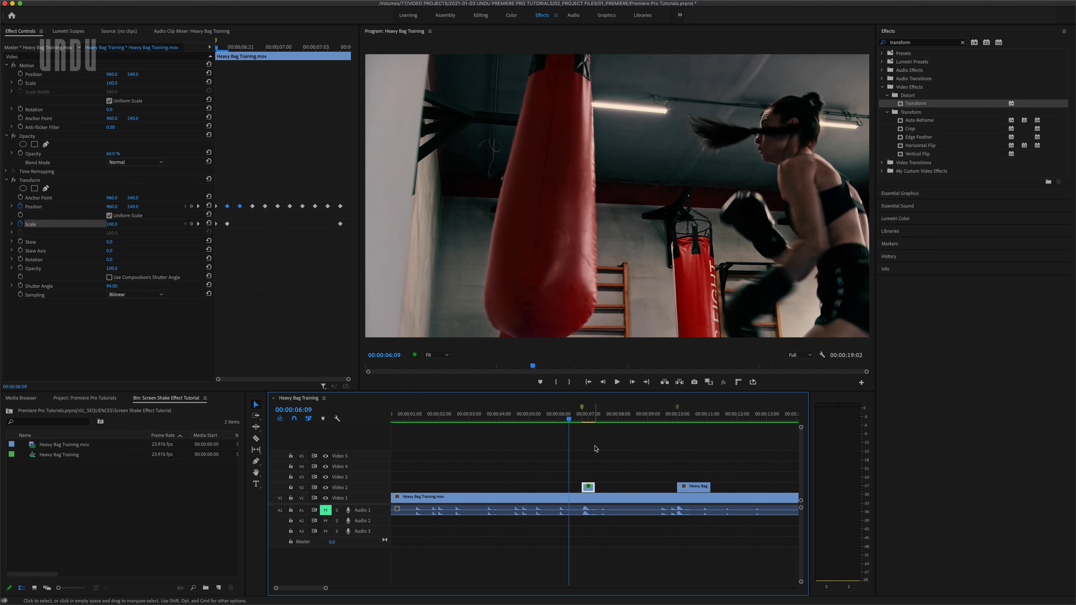
{"action": "key", "text": "space"}
{"action": "key", "text": "space"}
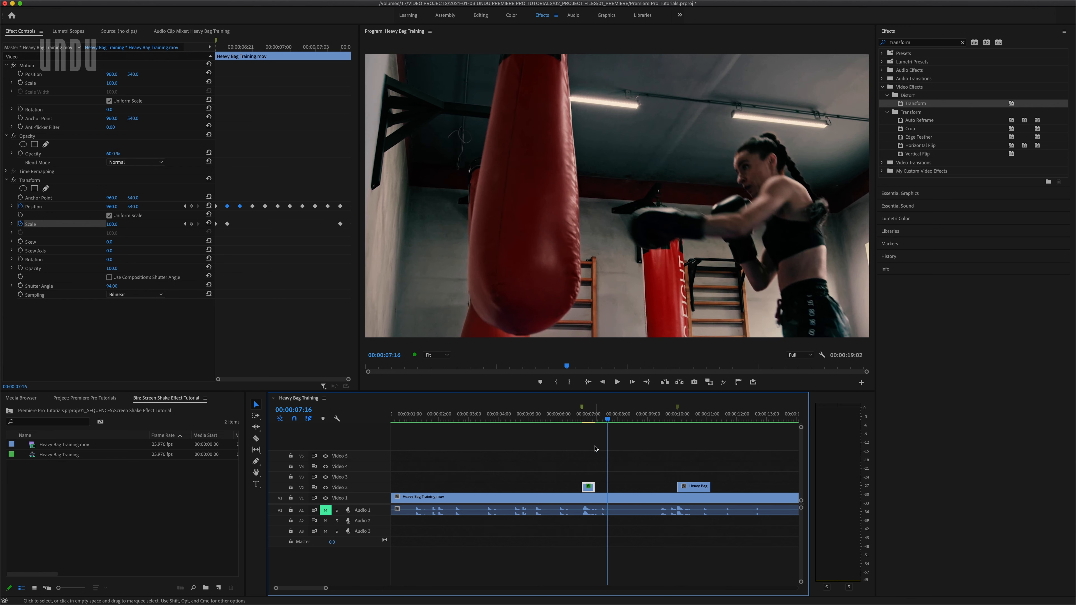
{"action": "key", "text": "minus"}
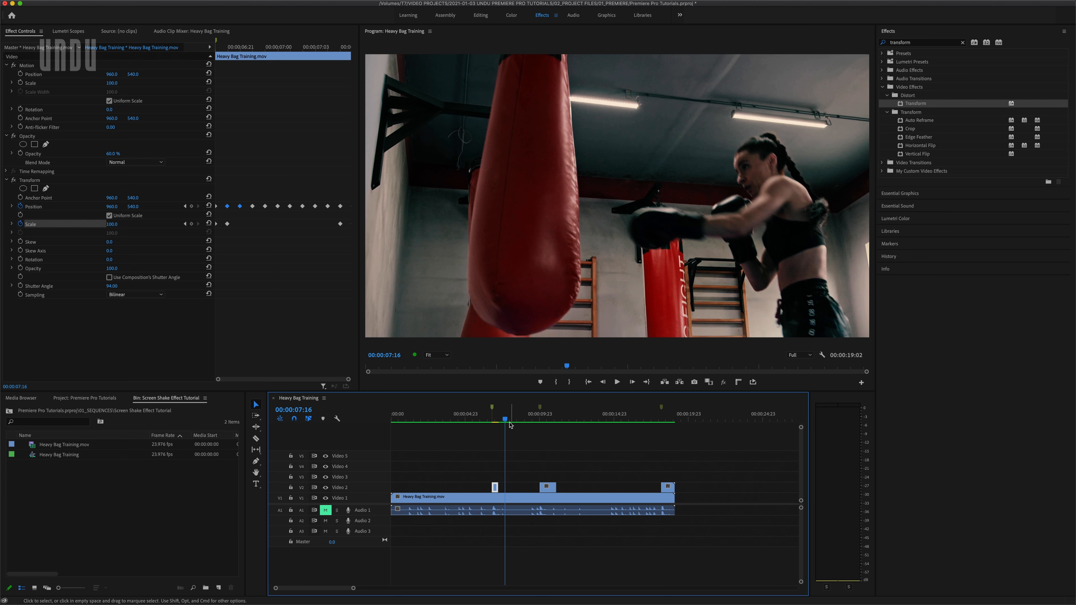
Step: Copy the Opacity and Transform effects of the first short Video 2 clip
{"action": "left_click", "coordinate": [496, 421]}
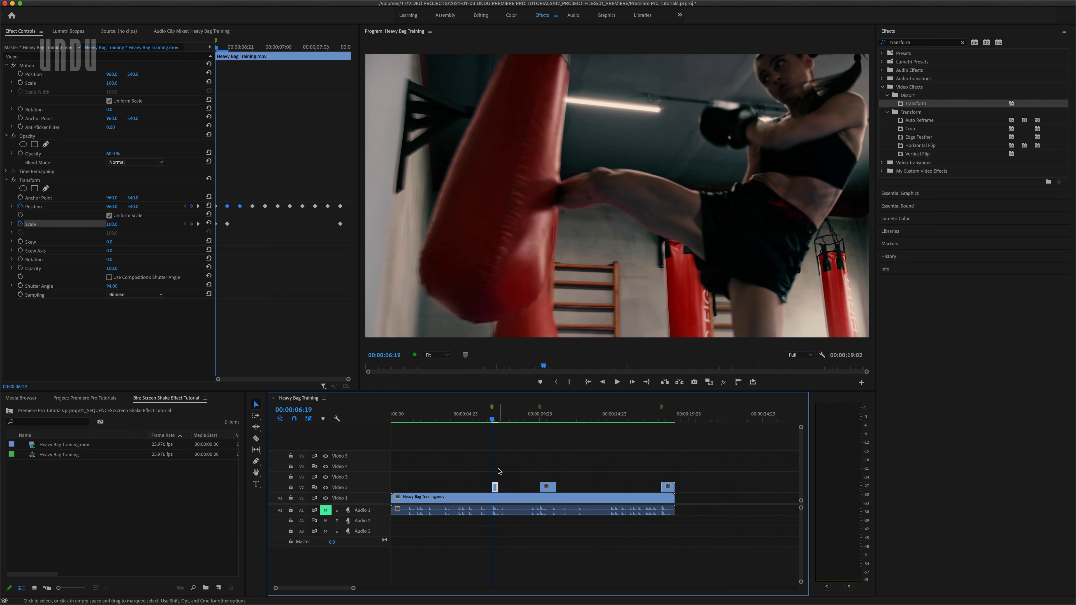
{"action": "left_click", "coordinate": [495, 487]}
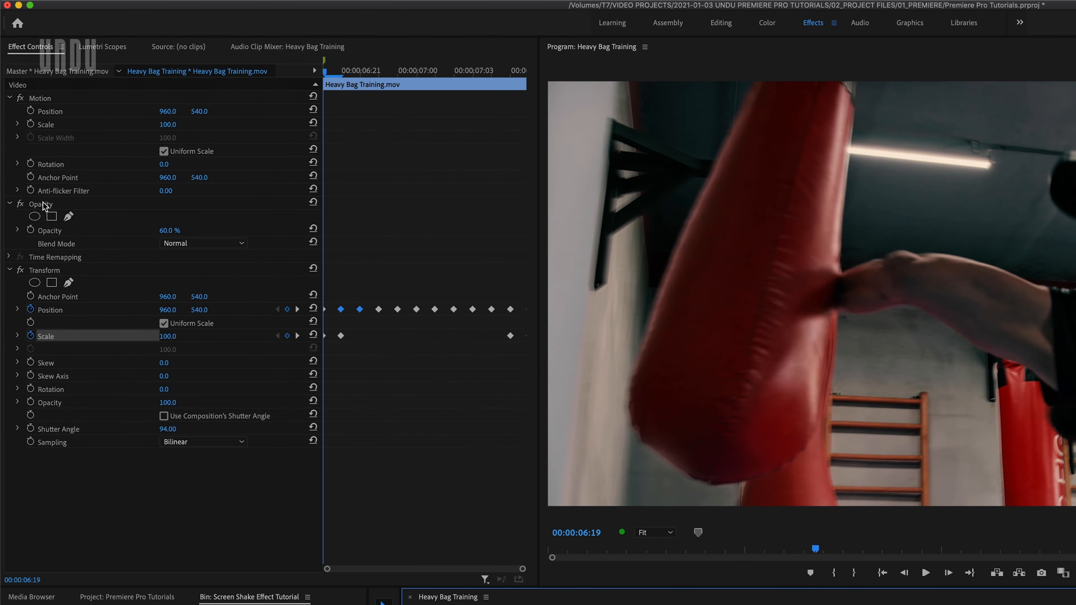
{"action": "left_click", "coordinate": [44, 207]}
{"action": "left_click", "coordinate": [53, 274], "text": "super"}
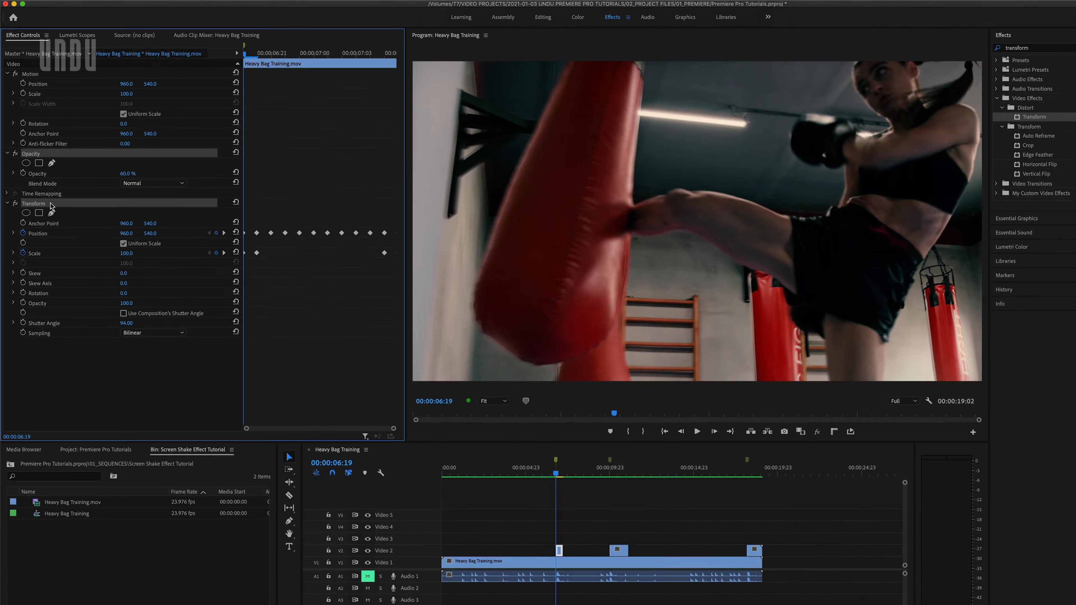
{"action": "right_click", "coordinate": [67, 274]}
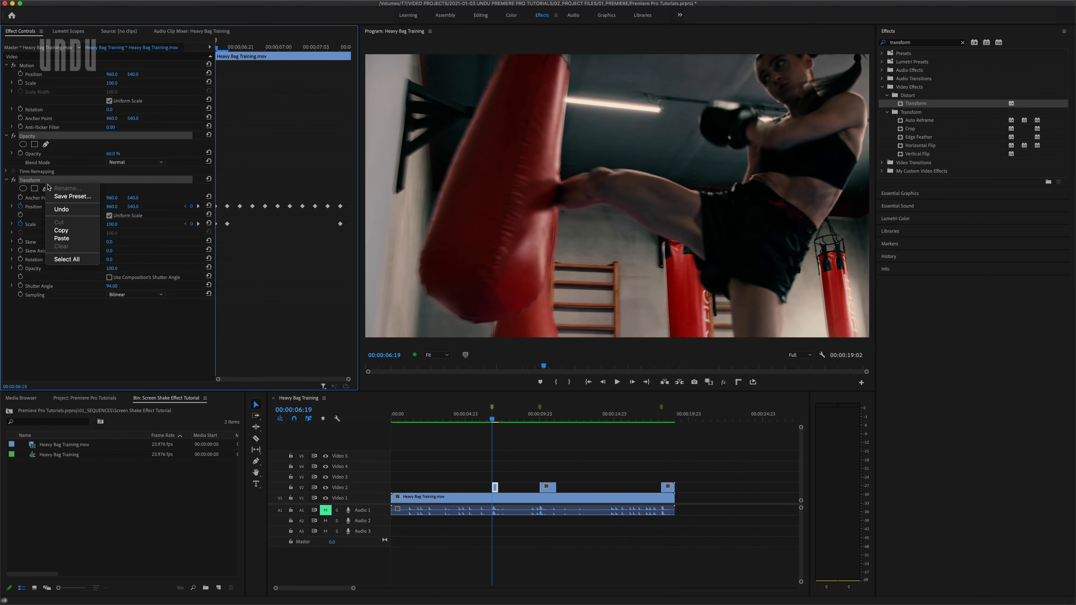
{"action": "left_click", "coordinate": [61, 230]}
Step: Try pasting the copied effects onto the second Video 2 clip at 00:00:10:00, play the result, and undo the paste
{"action": "left_click_drag", "start_coordinate": [493, 419], "coordinate": [540, 420]}
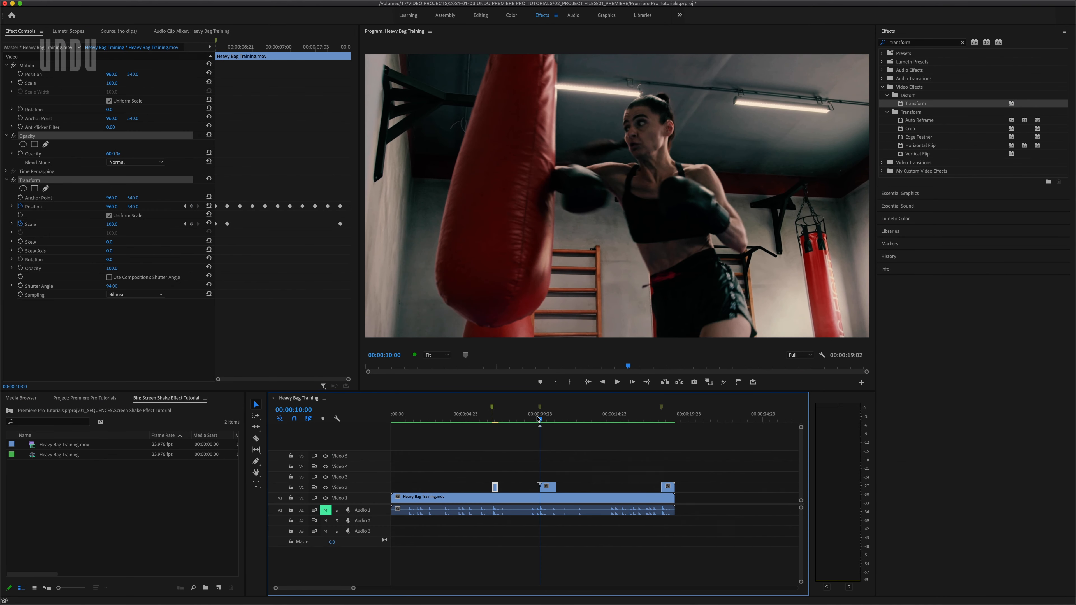
{"action": "left_click", "coordinate": [550, 487]}
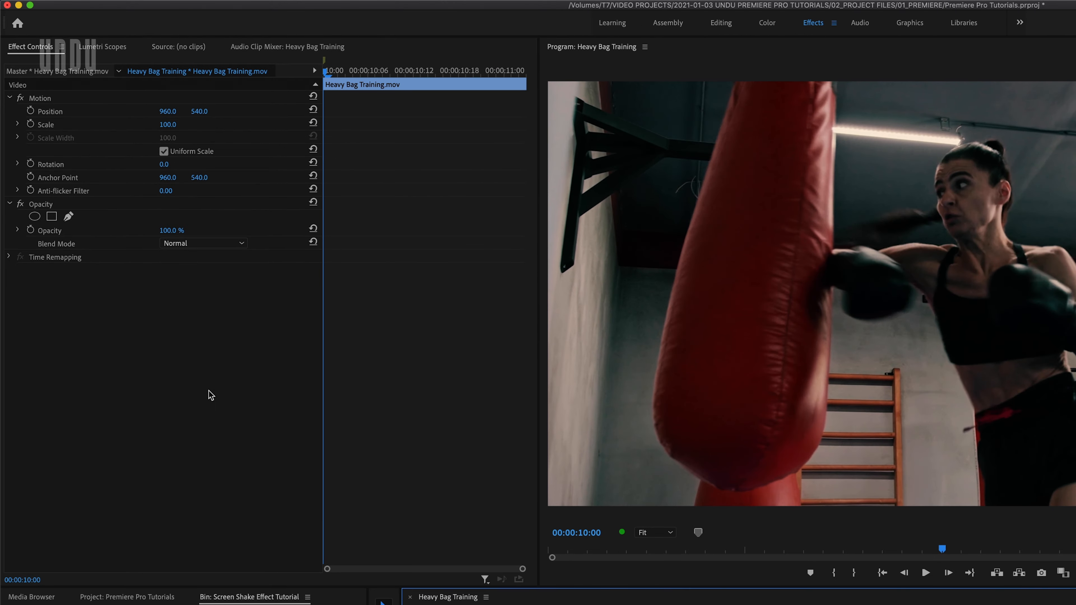
{"action": "right_click", "coordinate": [141, 262]}
{"action": "left_click", "coordinate": [235, 478]}
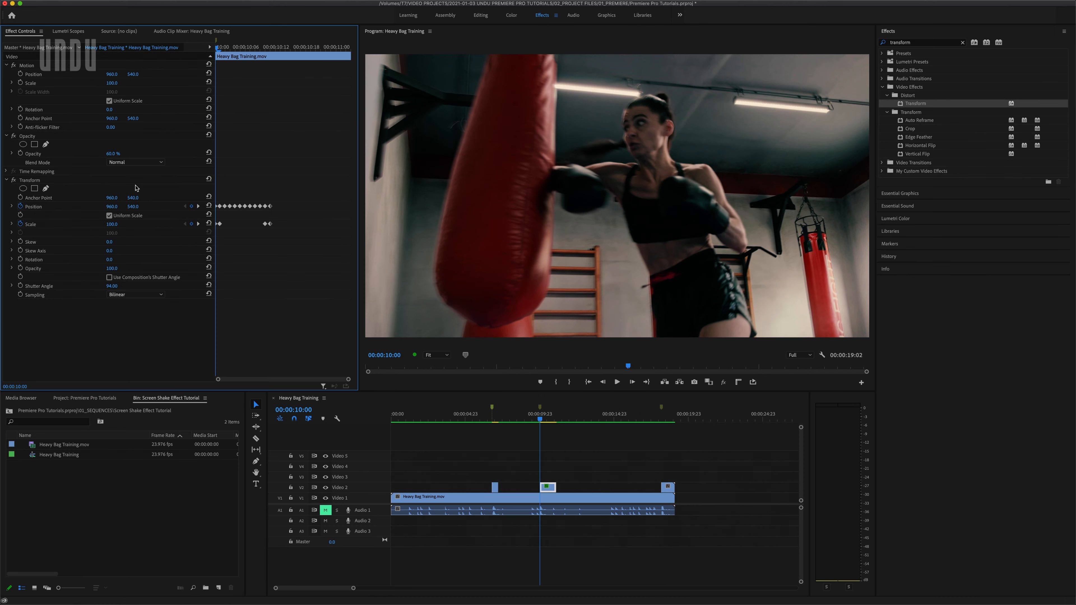
{"action": "key", "text": "space"}
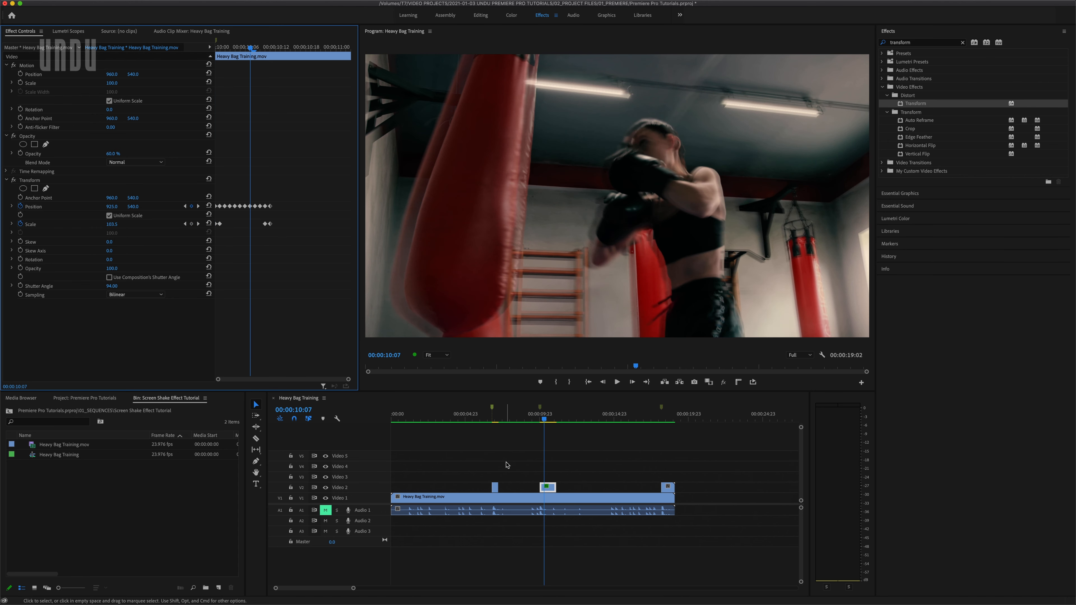
{"action": "key", "text": "space"}
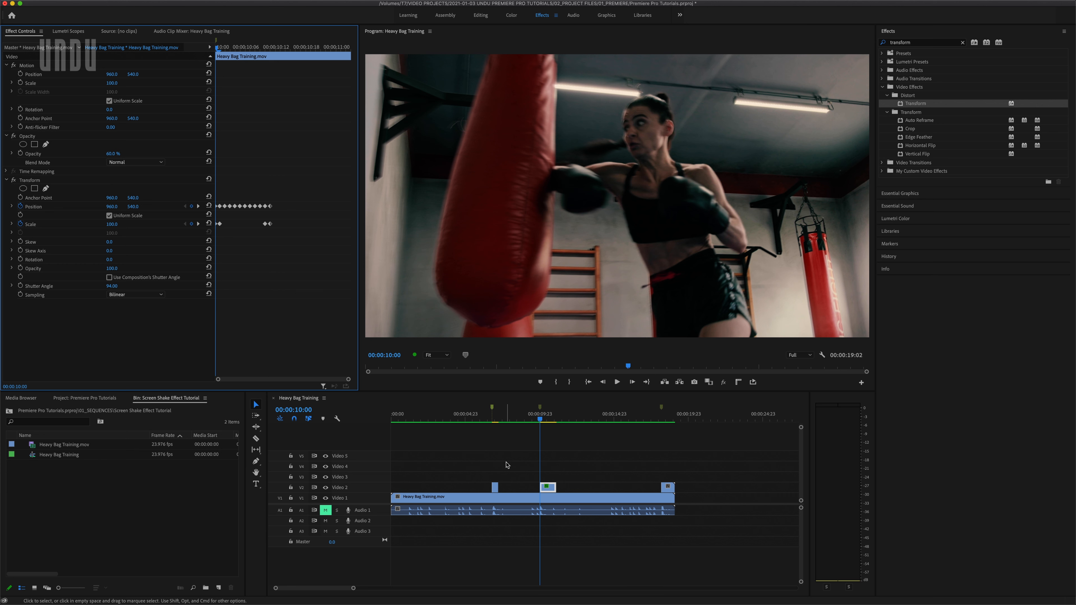
{"action": "key", "text": "super+z"}
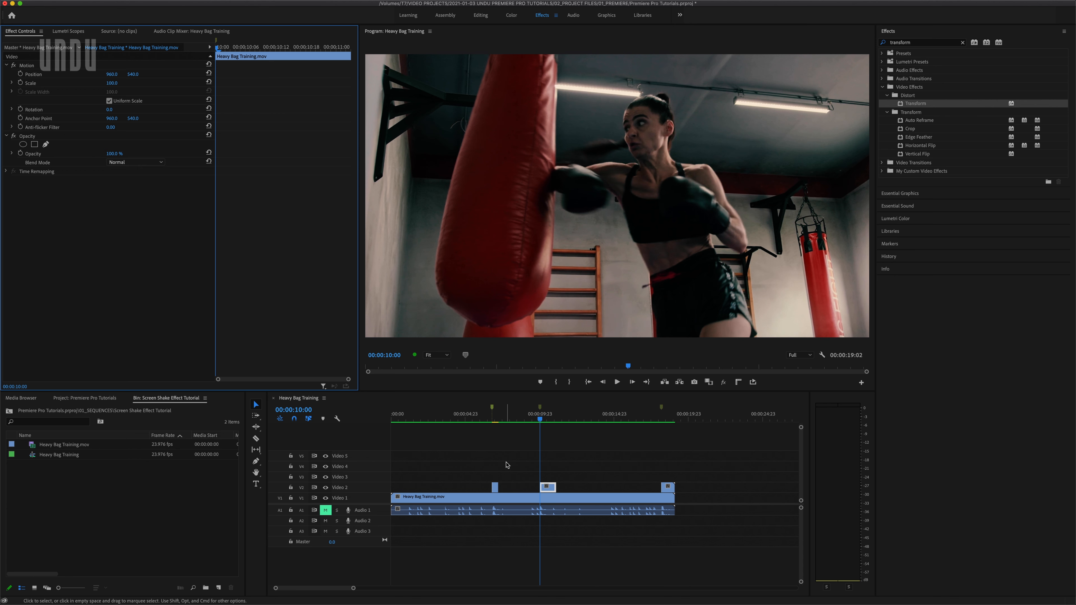
Step: Save the first overlay clip's Opacity and Transform effects as the preset "My Screen Shake Effect" with type Anchor to In Point
{"action": "left_click", "coordinate": [493, 419]}
{"action": "left_click", "coordinate": [496, 490]}
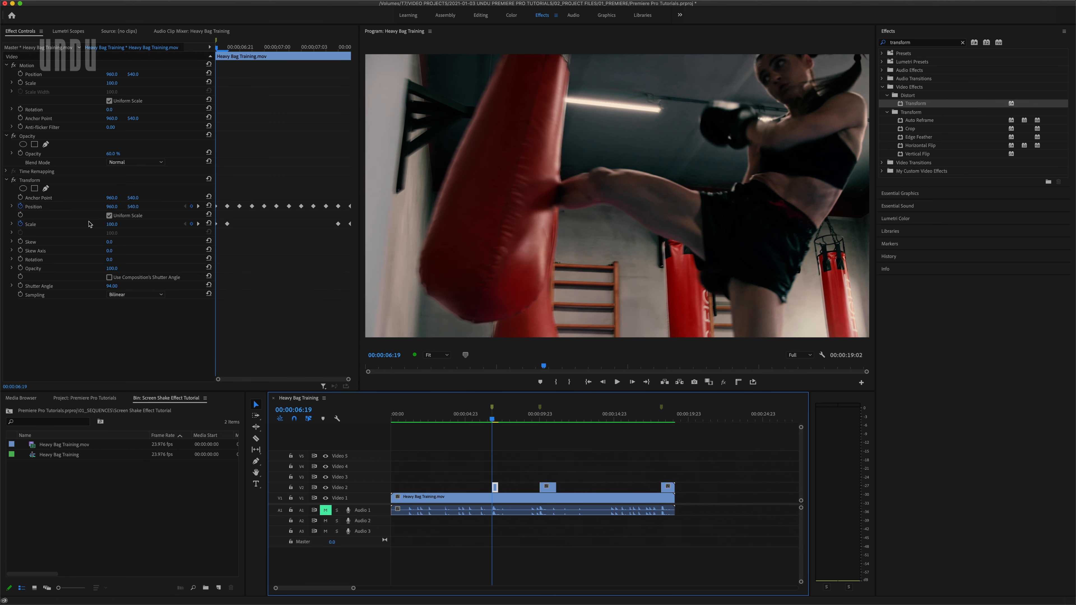
{"action": "left_click", "coordinate": [30, 180]}
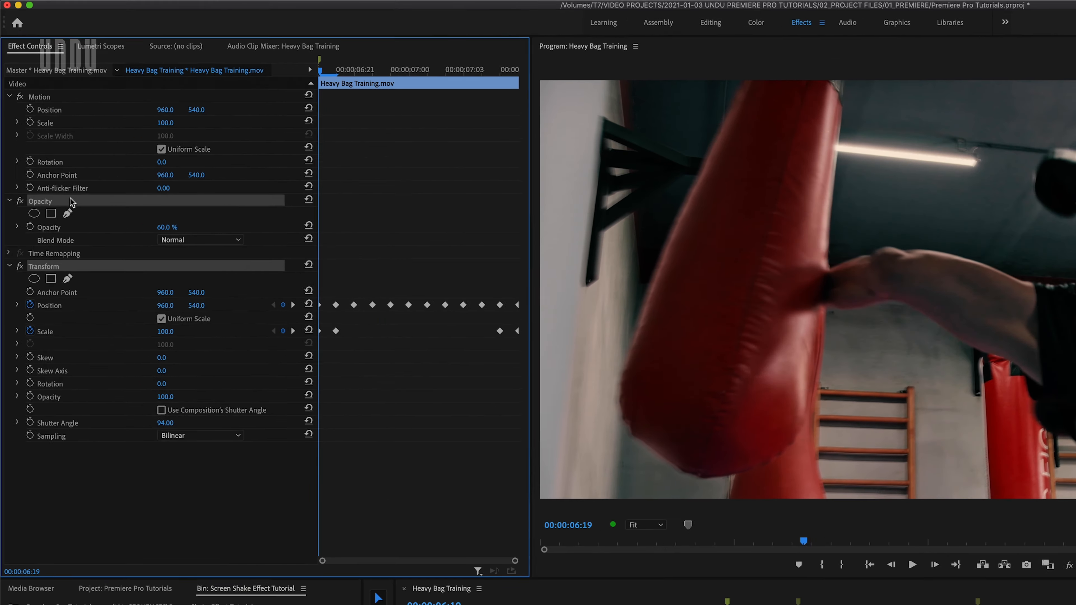
{"action": "right_click", "coordinate": [48, 136]}
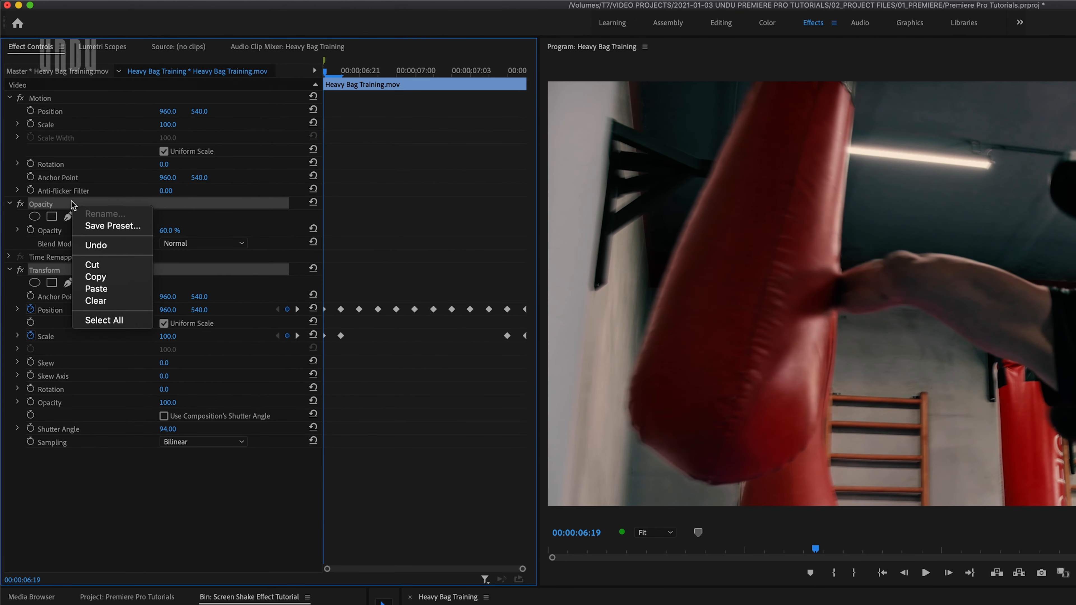
{"action": "left_click", "coordinate": [90, 227]}
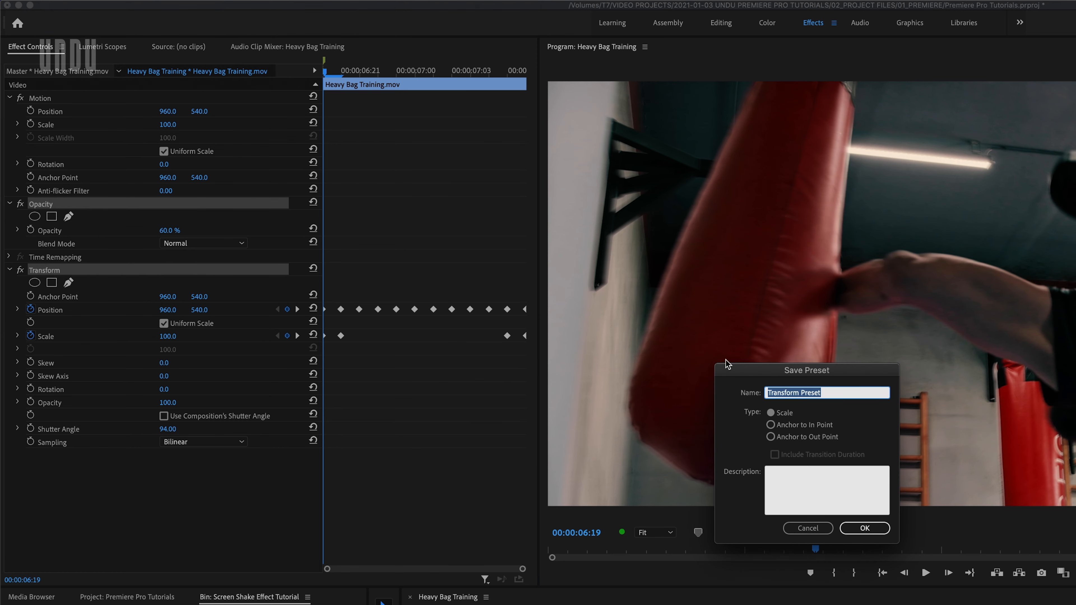
{"action": "left_click_drag", "start_coordinate": [754, 370], "coordinate": [734, 358]}
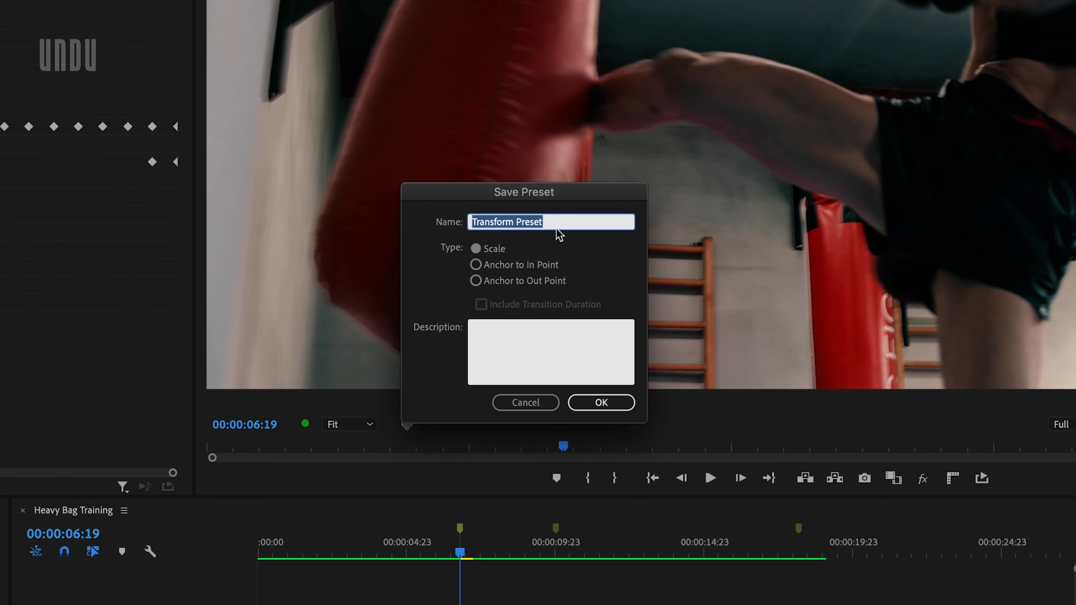
{"action": "type", "text": "My Screen Shake Effect"}
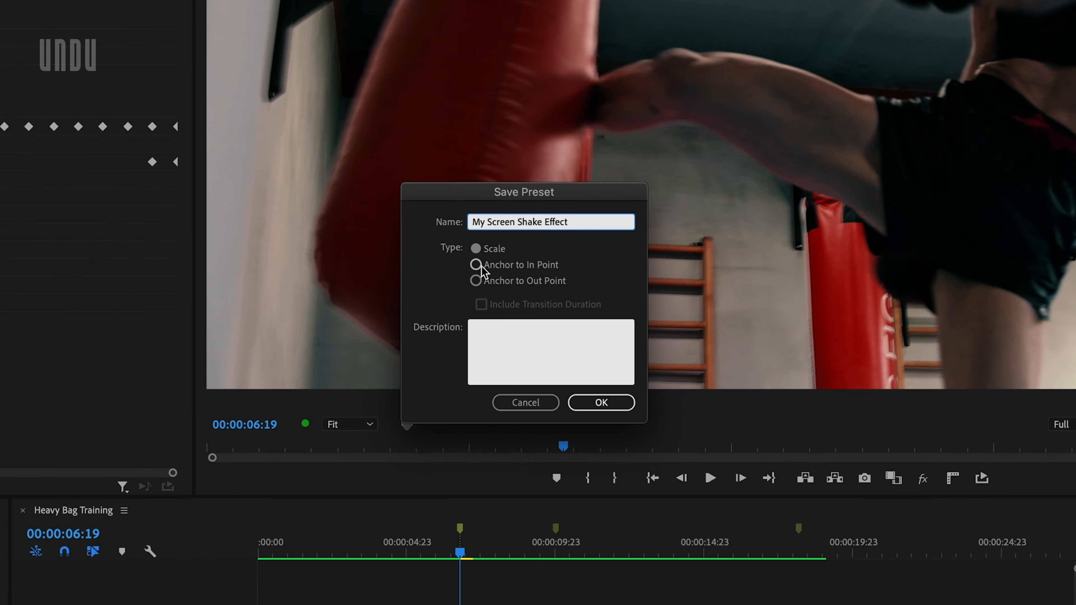
{"action": "left_click", "coordinate": [476, 264]}
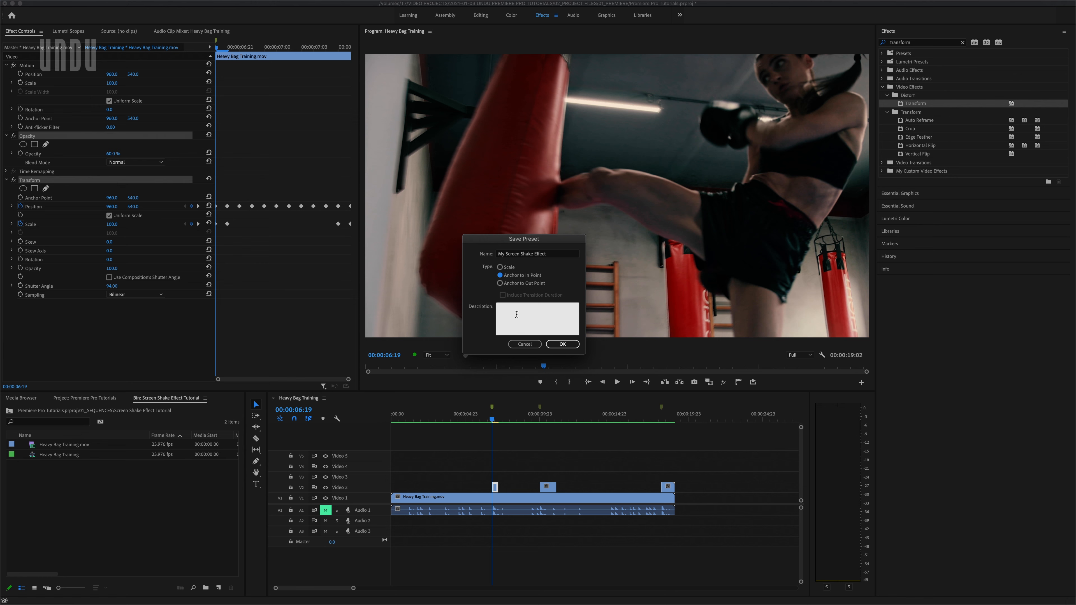
{"action": "left_click", "coordinate": [562, 344]}
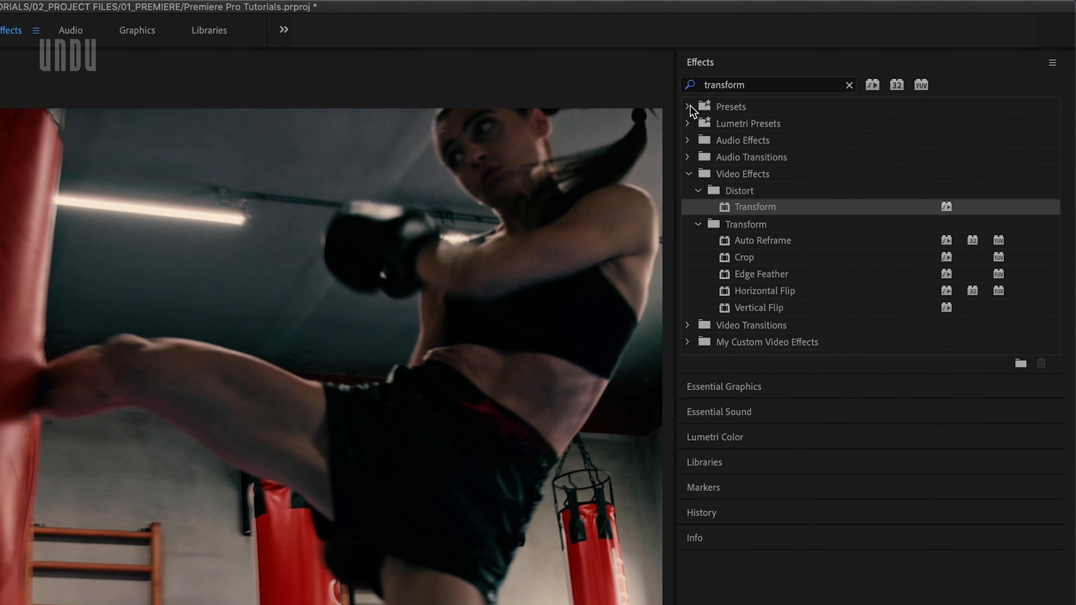
Step: Apply the My Screen Shake Effect preset to the second Video 2 clip at 00:00:10:00
{"action": "left_click", "coordinate": [688, 107]}
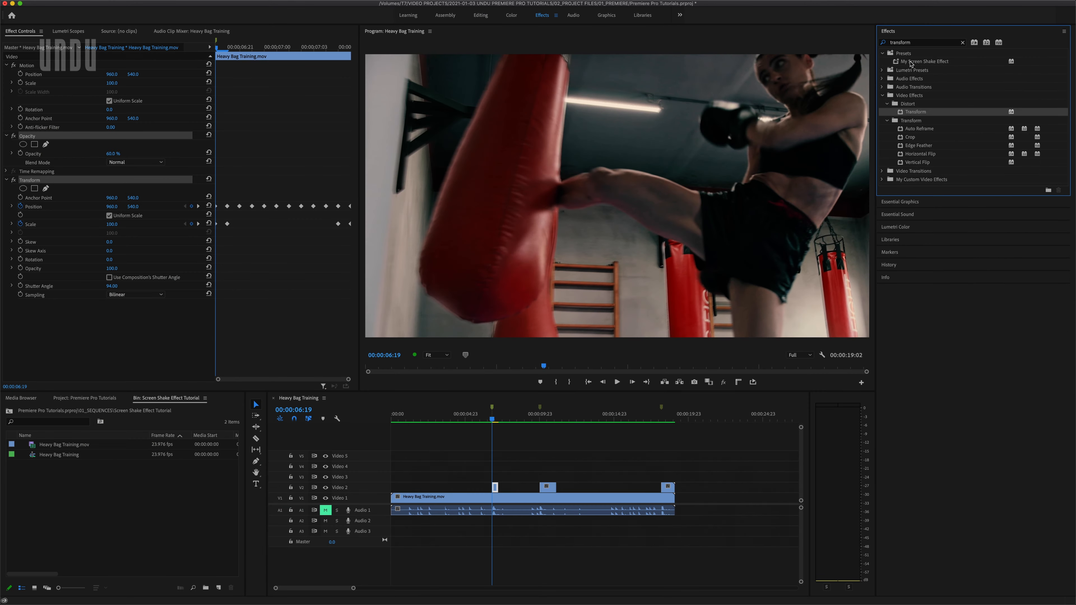
{"action": "left_click_drag", "start_coordinate": [744, 123], "coordinate": [547, 487]}
{"action": "left_click", "coordinate": [541, 424]}
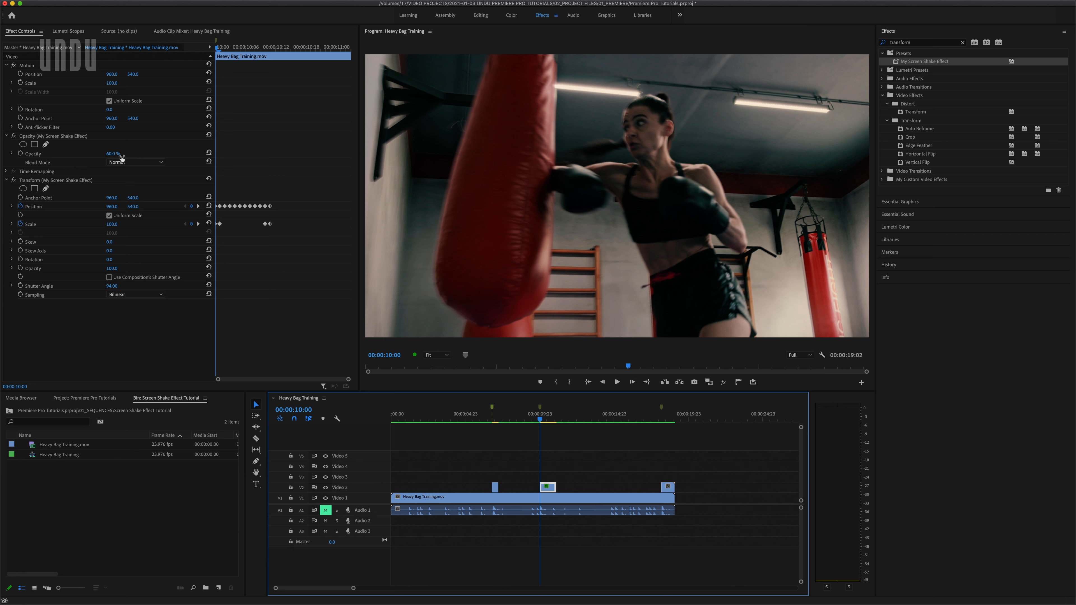
{"action": "left_click", "coordinate": [292, 291]}
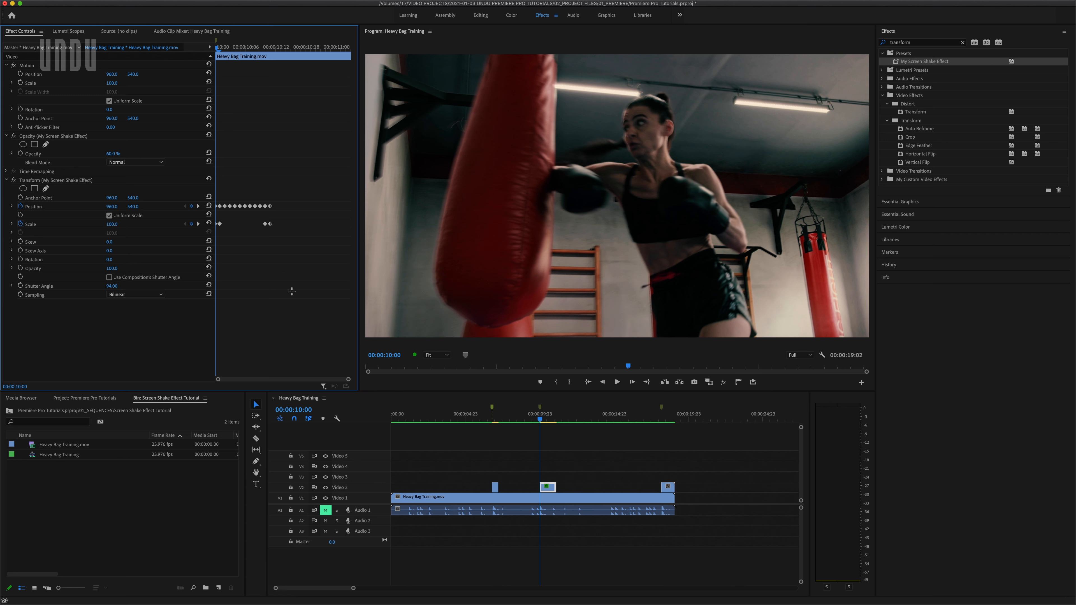
Step: Shorten the second clip's shake so its last Position and Scale keyframes fall at 00:00:10:09, and set the clip's opacity to 50%
{"action": "key", "text": "="}
{"action": "left_click", "coordinate": [296, 47]}
{"action": "left_click_drag", "start_coordinate": [325, 205], "coordinate": [305, 206]}
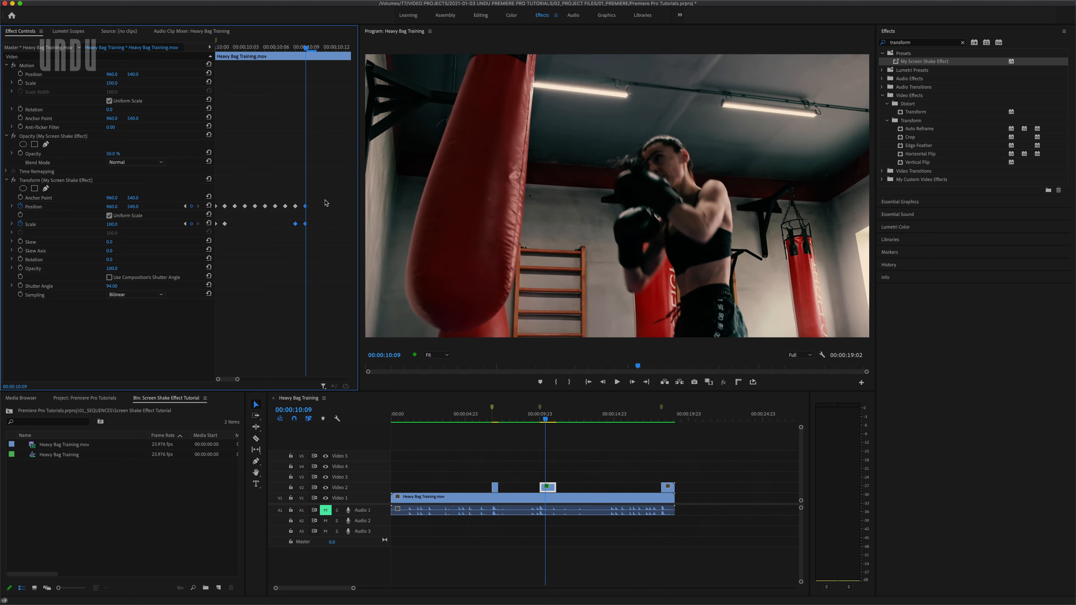
Step: Step back and forth frame by frame through the end of the second clip's shake to examine the adjusted keyframes
{"action": "key", "text": "Left"}
{"action": "key", "text": "Left"}
{"action": "key", "text": "Left"}
{"action": "key", "text": "Left"}
{"action": "key", "text": "Right"}
{"action": "key", "text": "Right"}
{"action": "key", "text": "Right"}
{"action": "key", "text": "Right"}
Step: Apply the My Screen Shake Effect preset to the third Video 2 clip at 00:00:18:04
{"action": "left_click", "coordinate": [921, 62]}
{"action": "left_click_drag", "start_coordinate": [898, 104], "coordinate": [669, 487]}
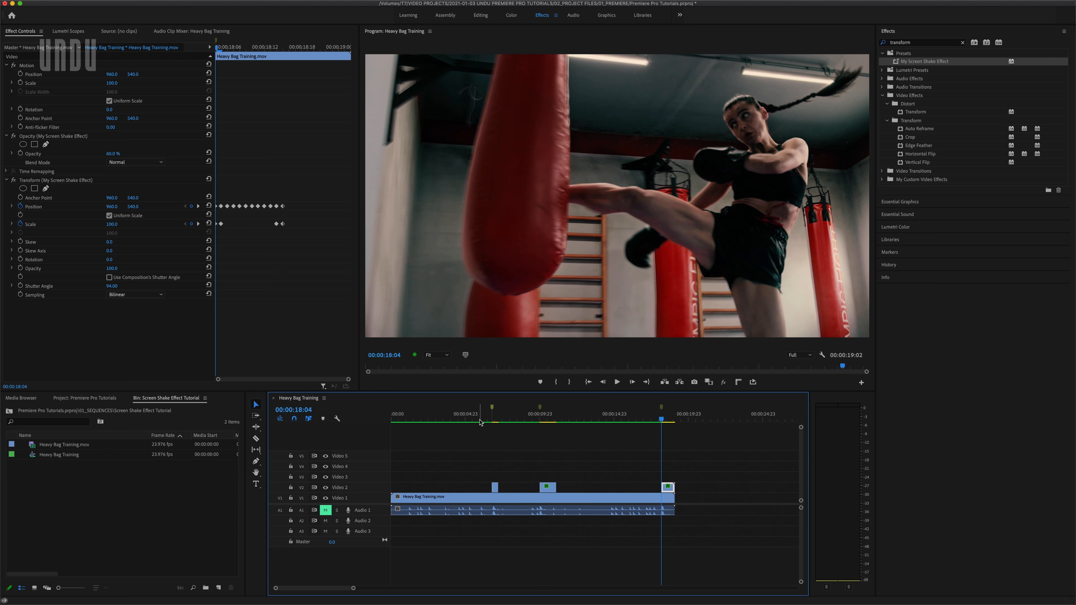
Step: Step frame by frame through the first impact's shake, from 00:00:06:19 to 00:00:07:00
{"action": "left_click", "coordinate": [490, 421]}
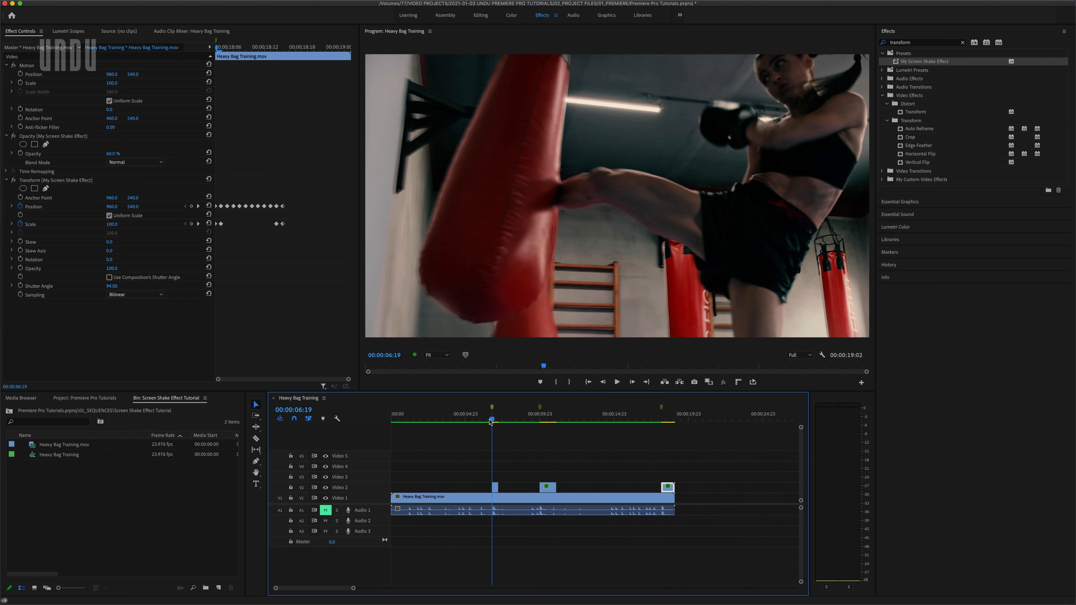
{"action": "key", "text": "Right"}
{"action": "key", "text": "Right"}
{"action": "key", "text": "Right"}
{"action": "key", "text": "Right"}
{"action": "key", "text": "Right"}
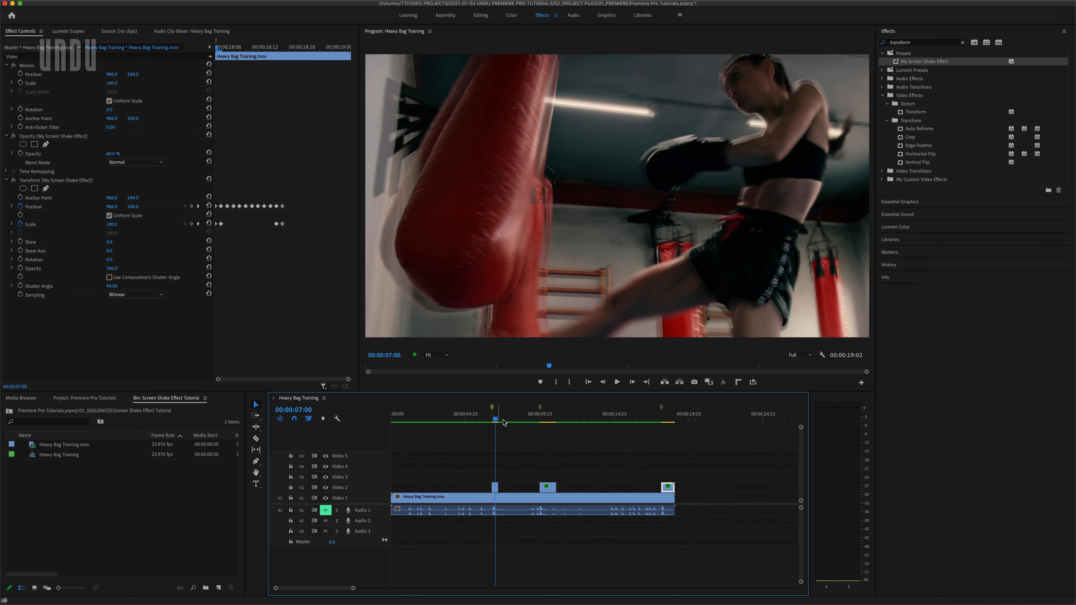
Step: Step through the second impact's shake from 00:00:10:00 to 00:00:10:06 and check the third one at 00:00:18:06
{"action": "left_click", "coordinate": [540, 419]}
{"action": "key", "text": "Right"}
{"action": "key", "text": "Right"}
{"action": "key", "text": "Right"}
{"action": "key", "text": "Right"}
{"action": "key", "text": "Right"}
{"action": "key", "text": "Right"}
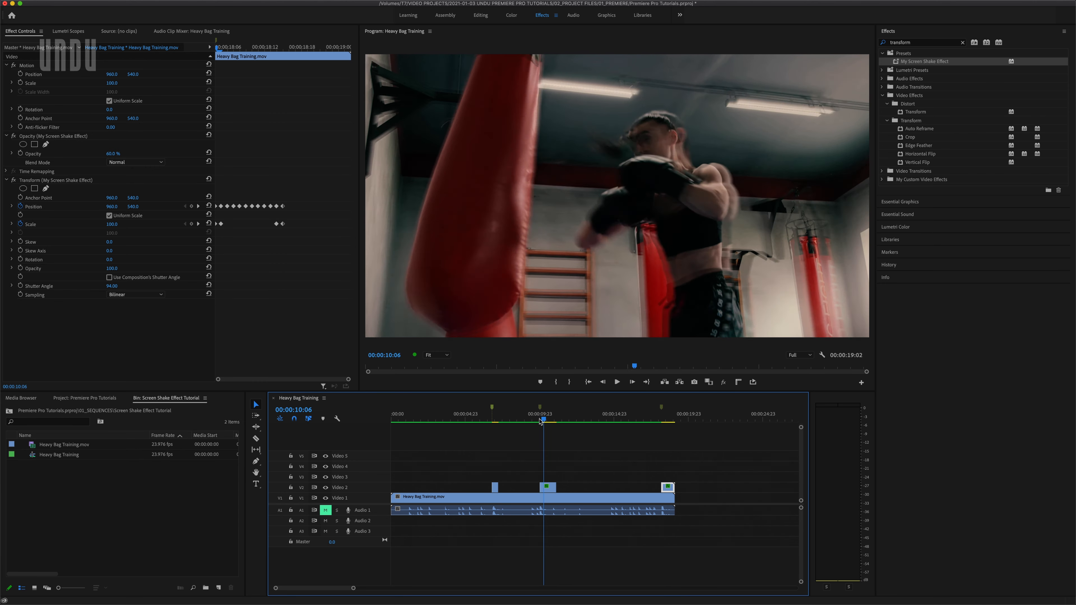
{"action": "left_click", "coordinate": [663, 421]}
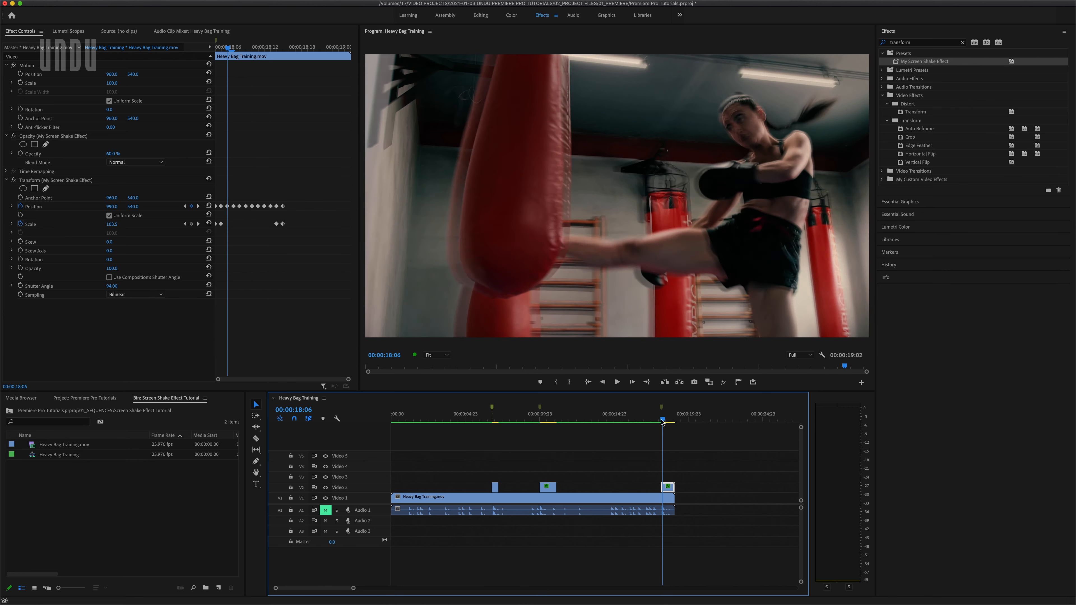
Step: Unmute the Audio 1 track and play the sequence from 00:00:05:11 with sound
{"action": "left_click", "coordinate": [472, 420]}
{"action": "left_click", "coordinate": [500, 438]}
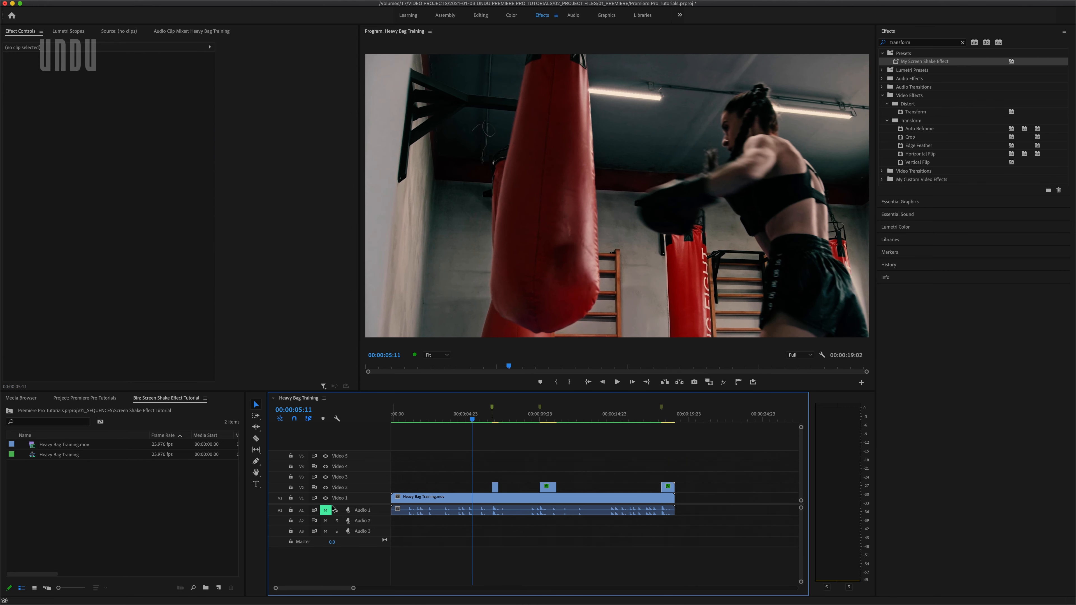
{"action": "left_click", "coordinate": [325, 510]}
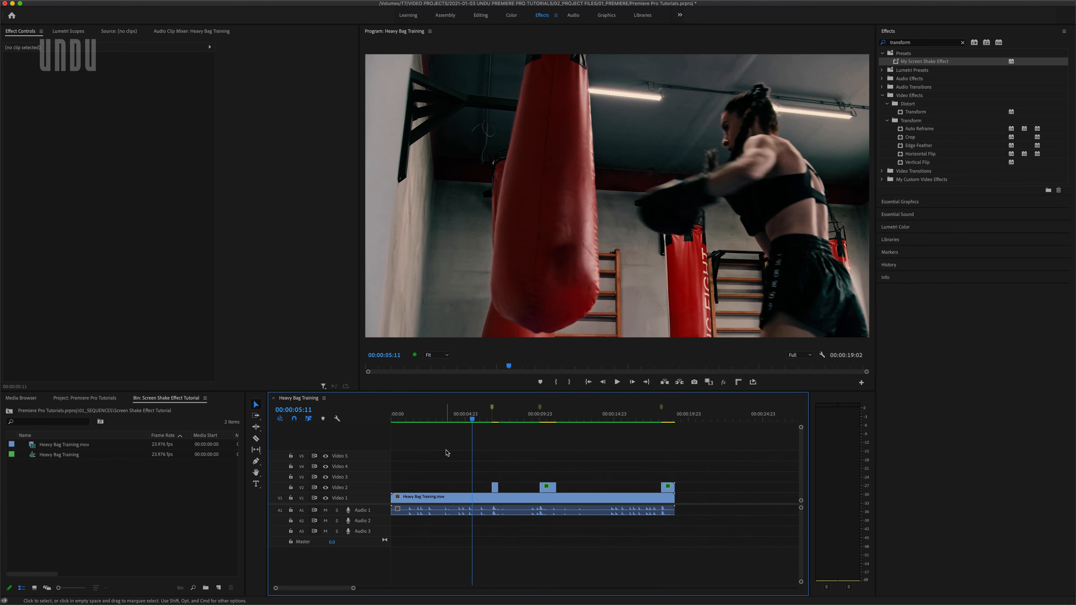
{"action": "key", "text": "space"}
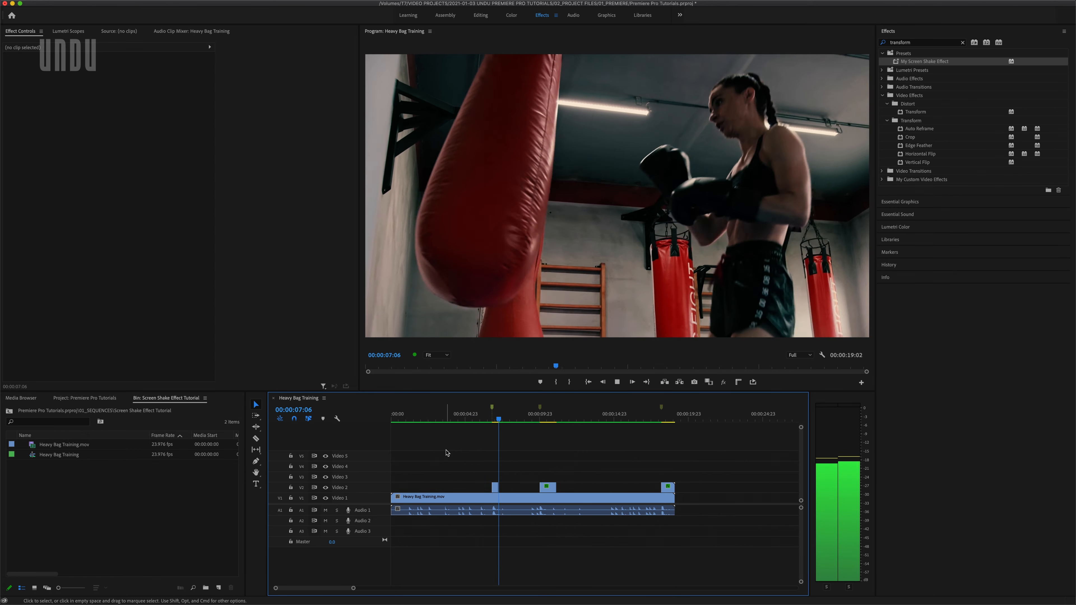